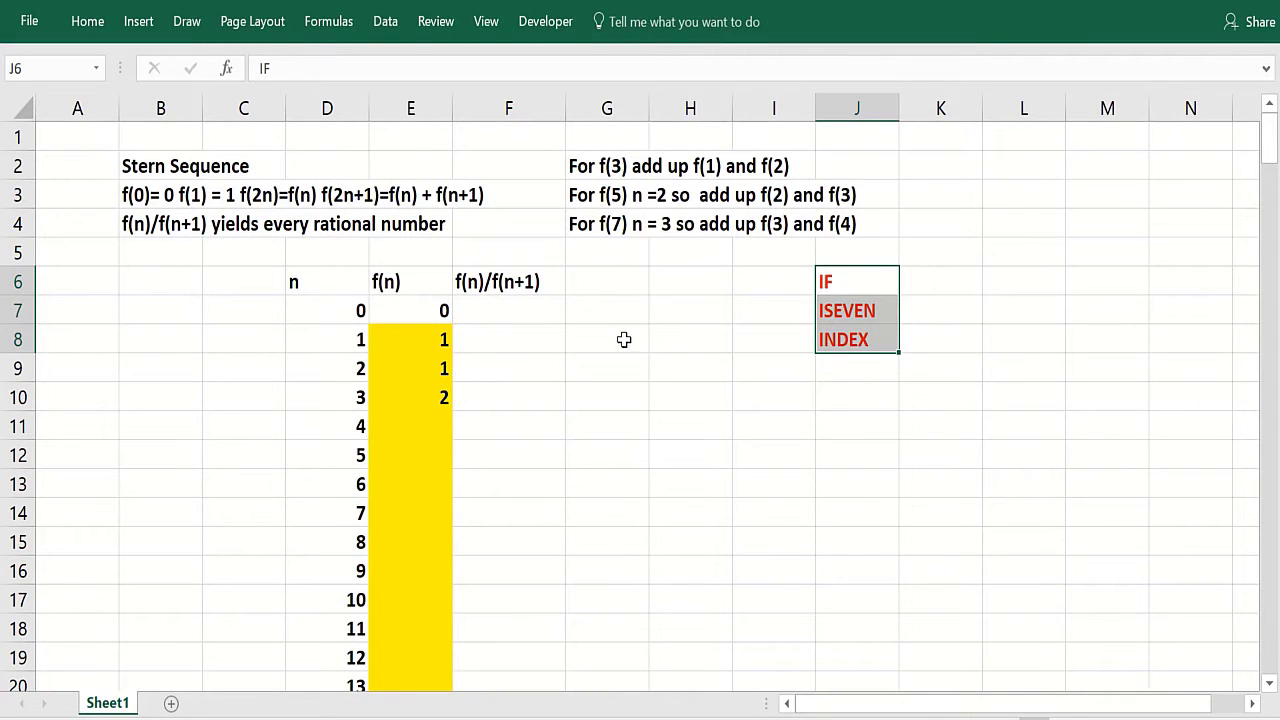
# Review the Stern sequence definition in B3 and the IF, ISEVEN and INDEX function labels.
pyautogui.click(126, 196)
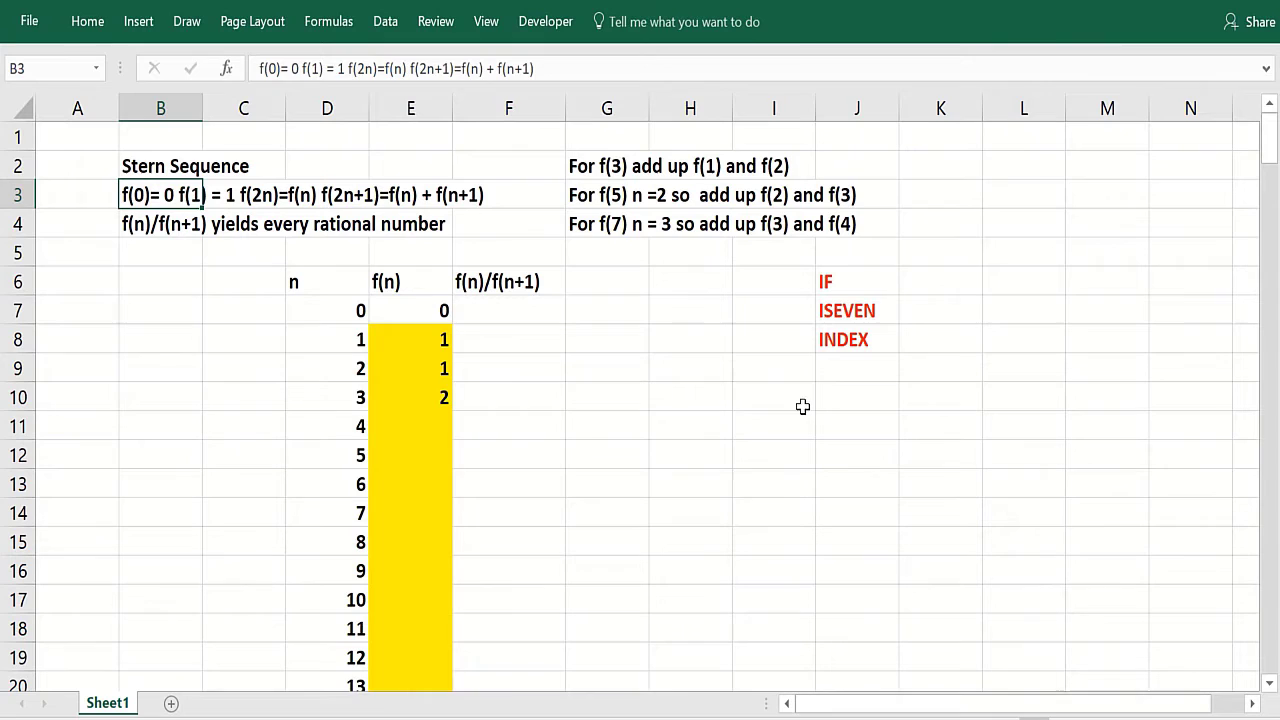
pyautogui.click(754, 371)
pyautogui.click(793, 291)
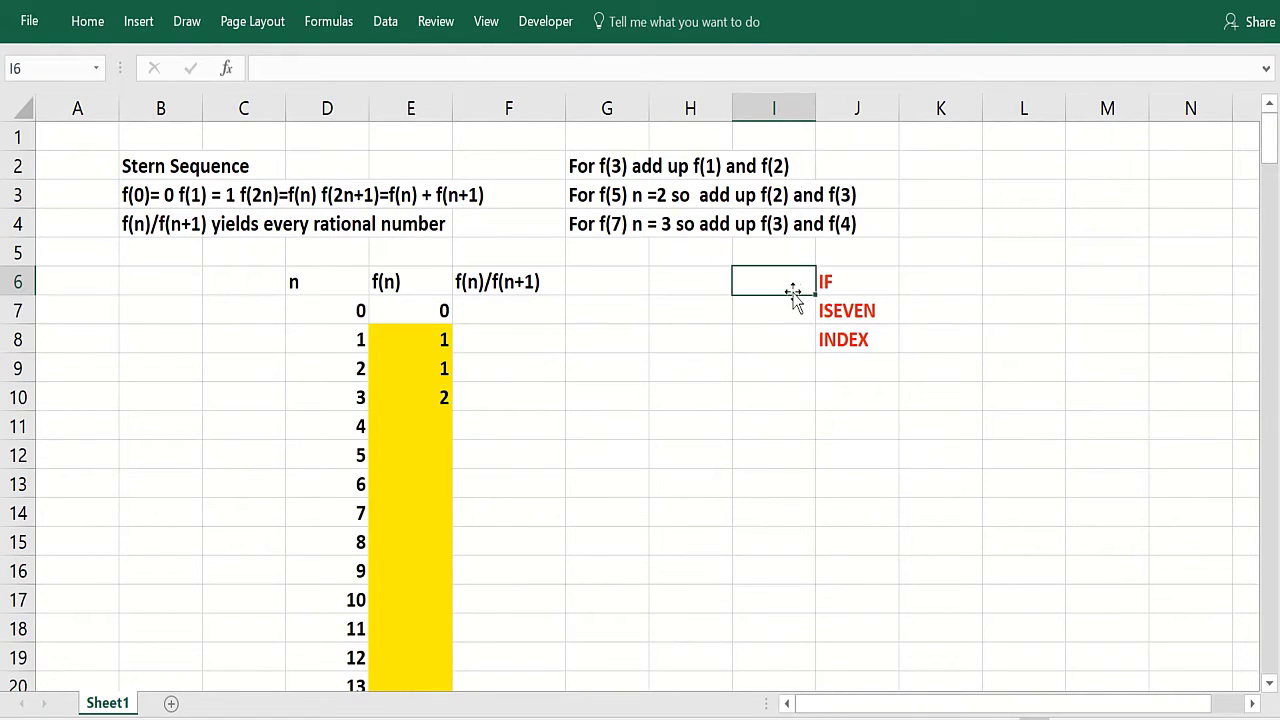
pyautogui.click(888, 293)
pyautogui.click(878, 316)
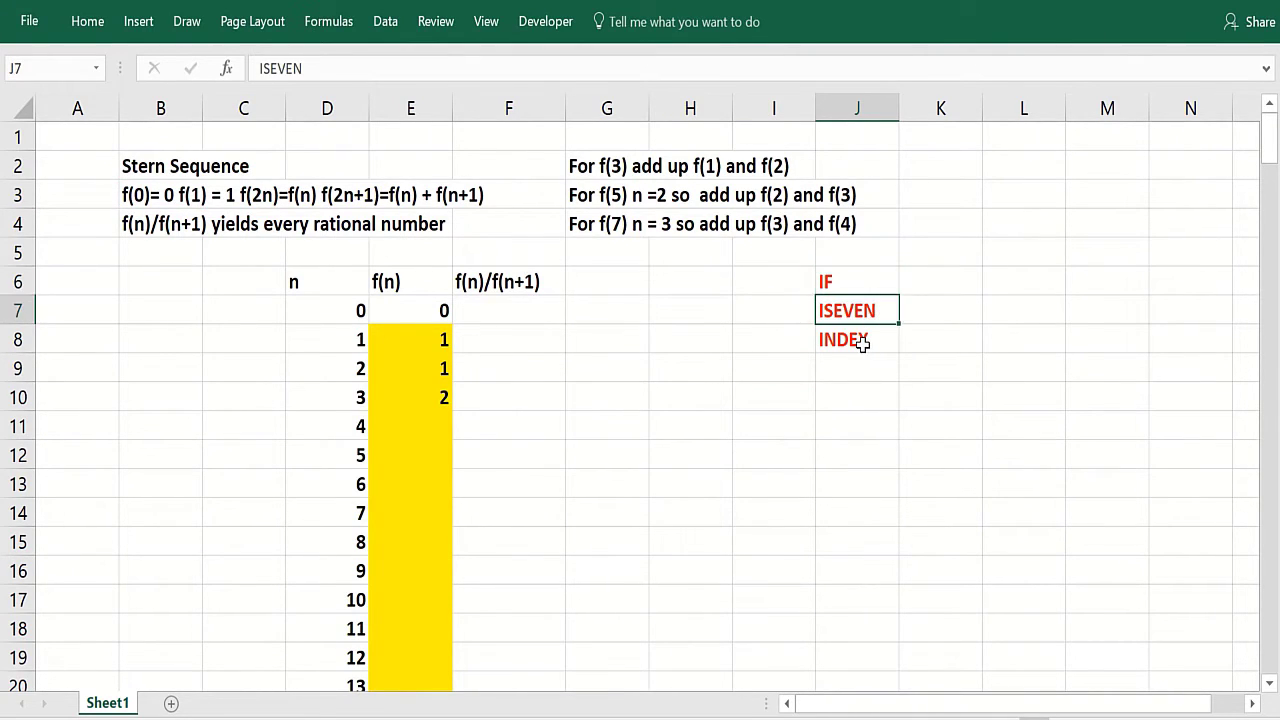
pyautogui.click(862, 342)
pyautogui.click(849, 365)
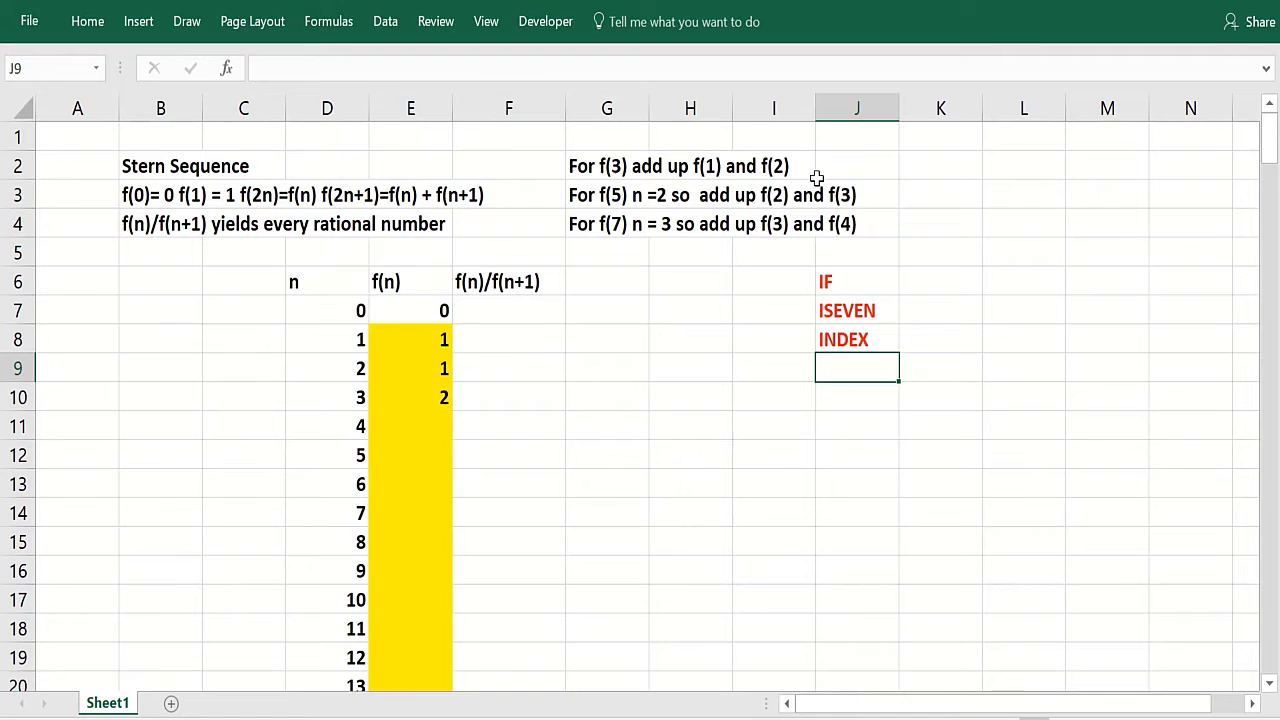
# Look over the f(5) note in G3, the starting value f(0) in E7, and E9's formula.
pyautogui.click(596, 202)
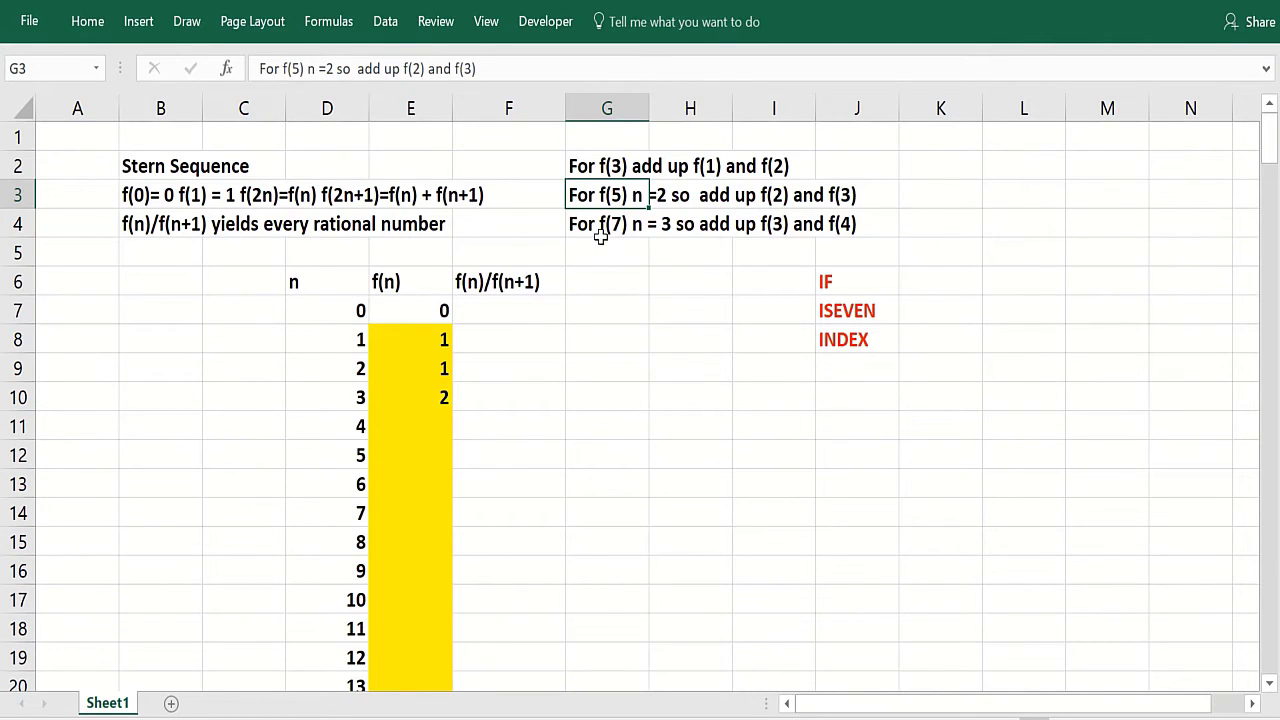
pyautogui.click(397, 310)
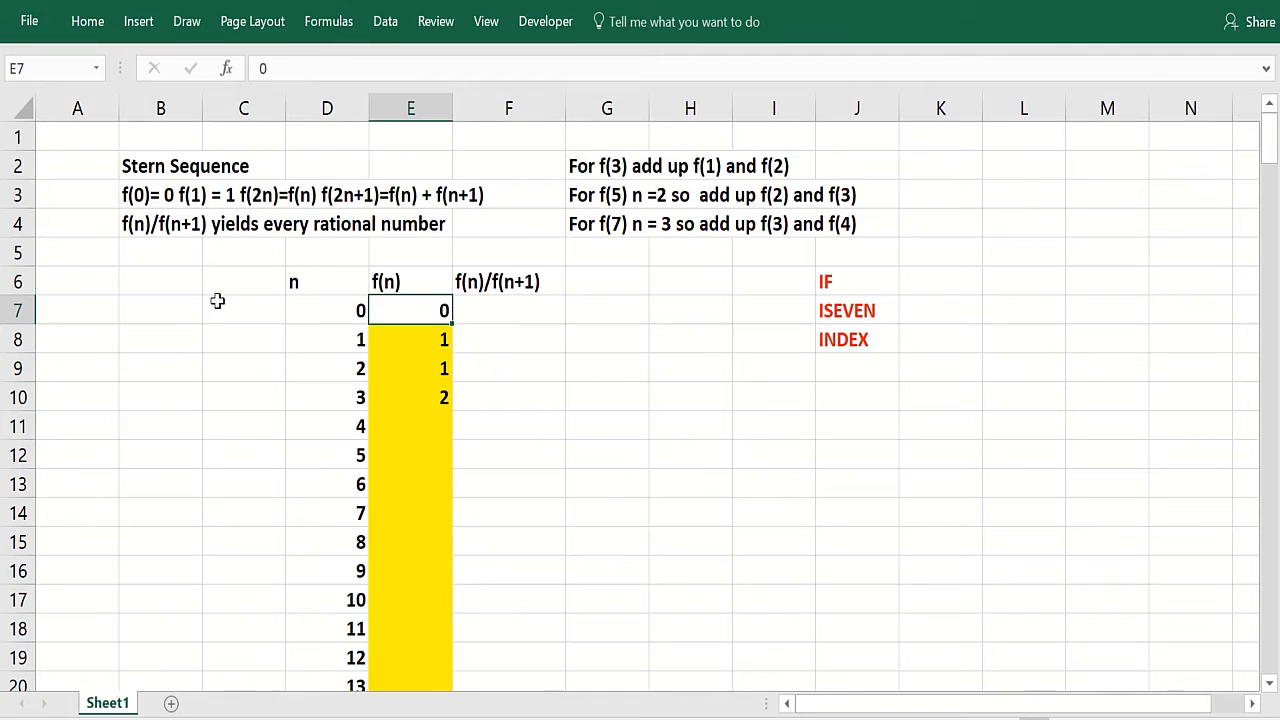
pyautogui.click(390, 366)
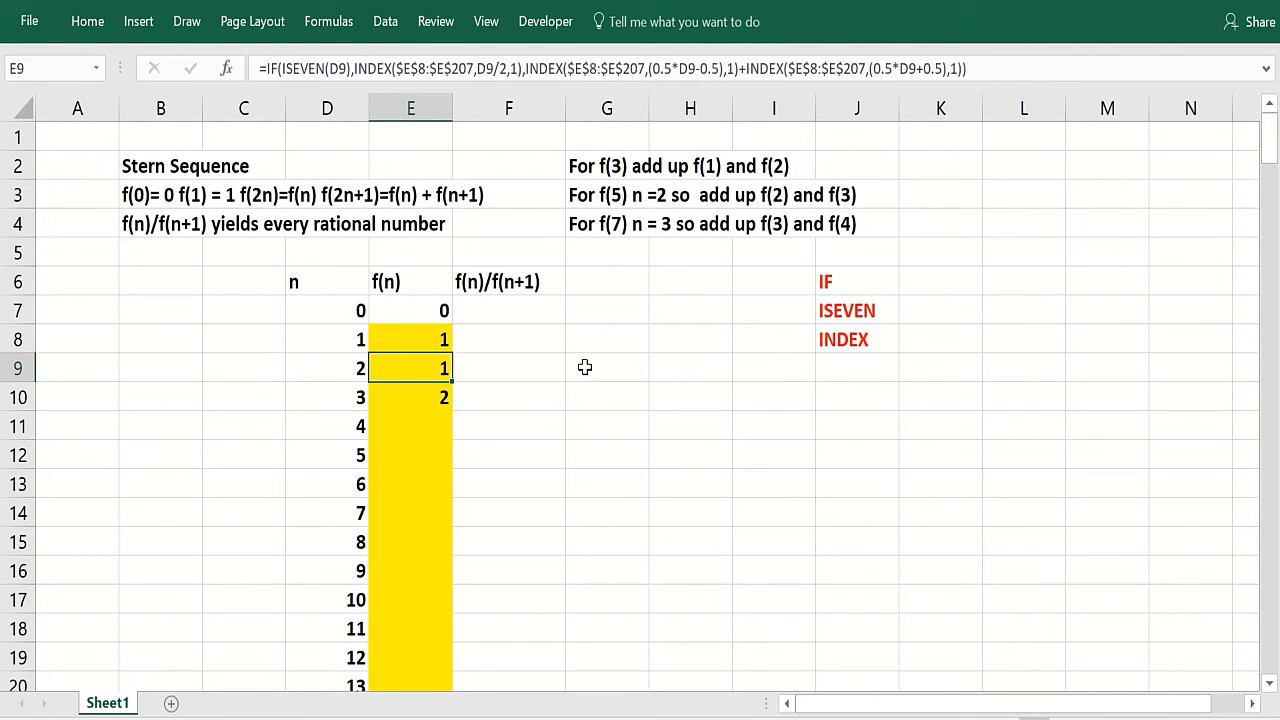
# Enter =FORMULATEXT(E9) in G9 to show E9's recurrence formula as text.
pyautogui.click(580, 366)
pyautogui.write('=FOR')
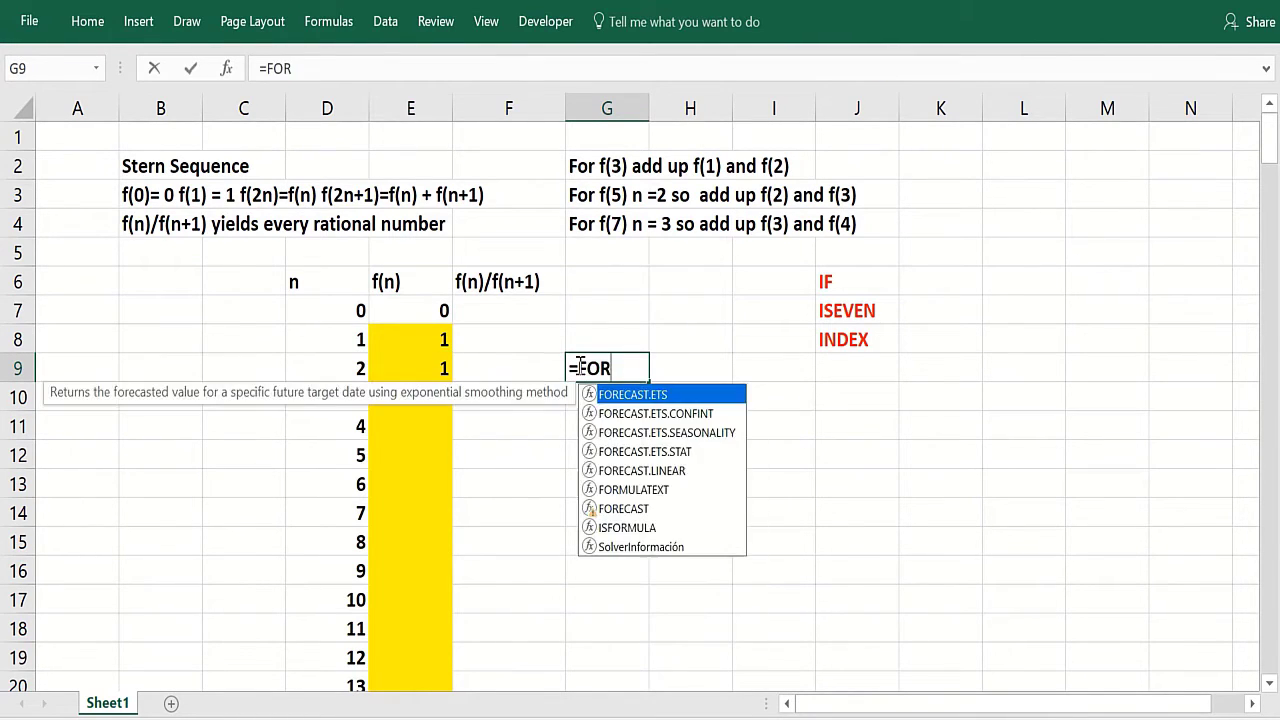
pyautogui.press('BackSpace')
pyautogui.press('BackSpace')
pyautogui.write('FOR')
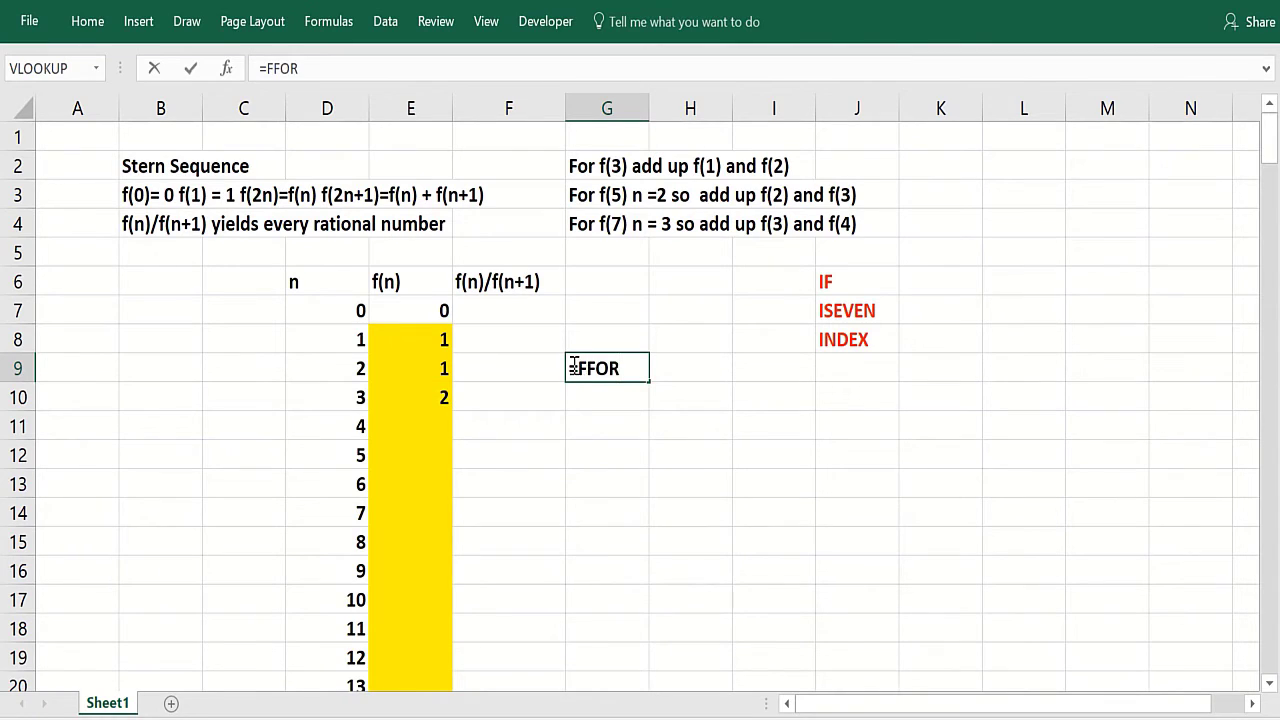
pyautogui.press('BackSpace')
pyautogui.press('BackSpace')
pyautogui.write('O')
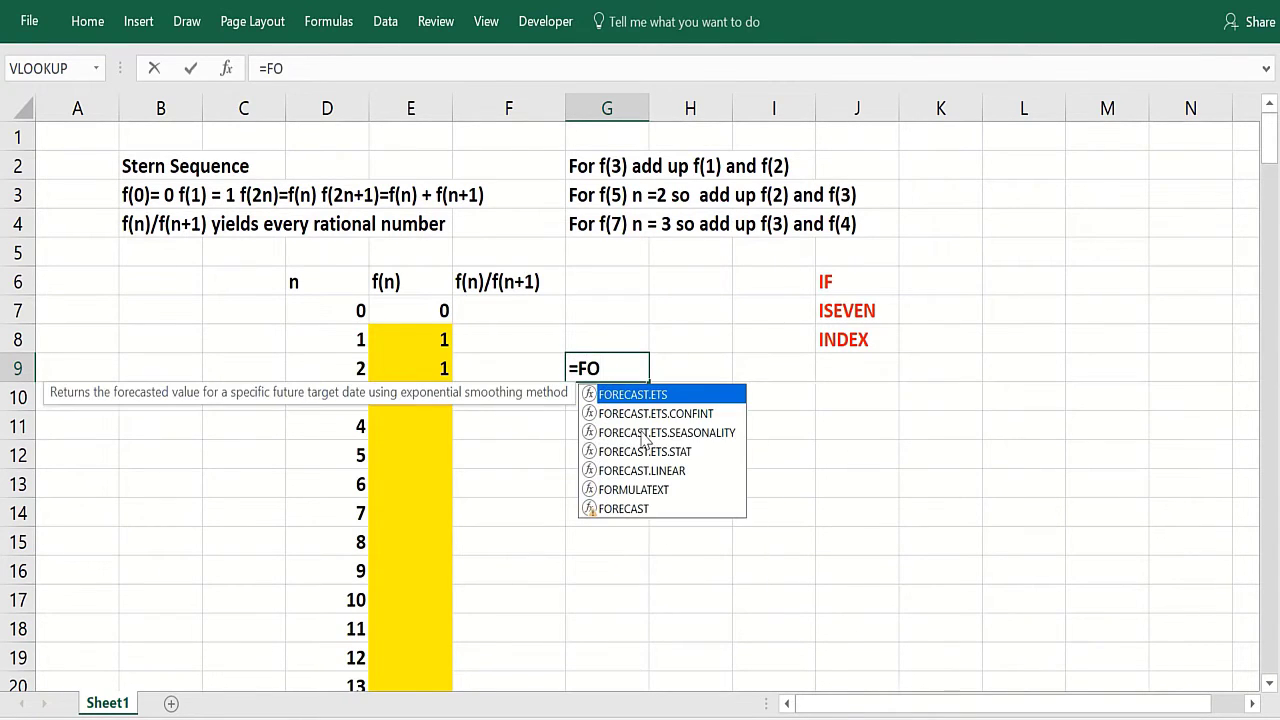
pyautogui.click(634, 489)
pyautogui.doubleClick(634, 489)
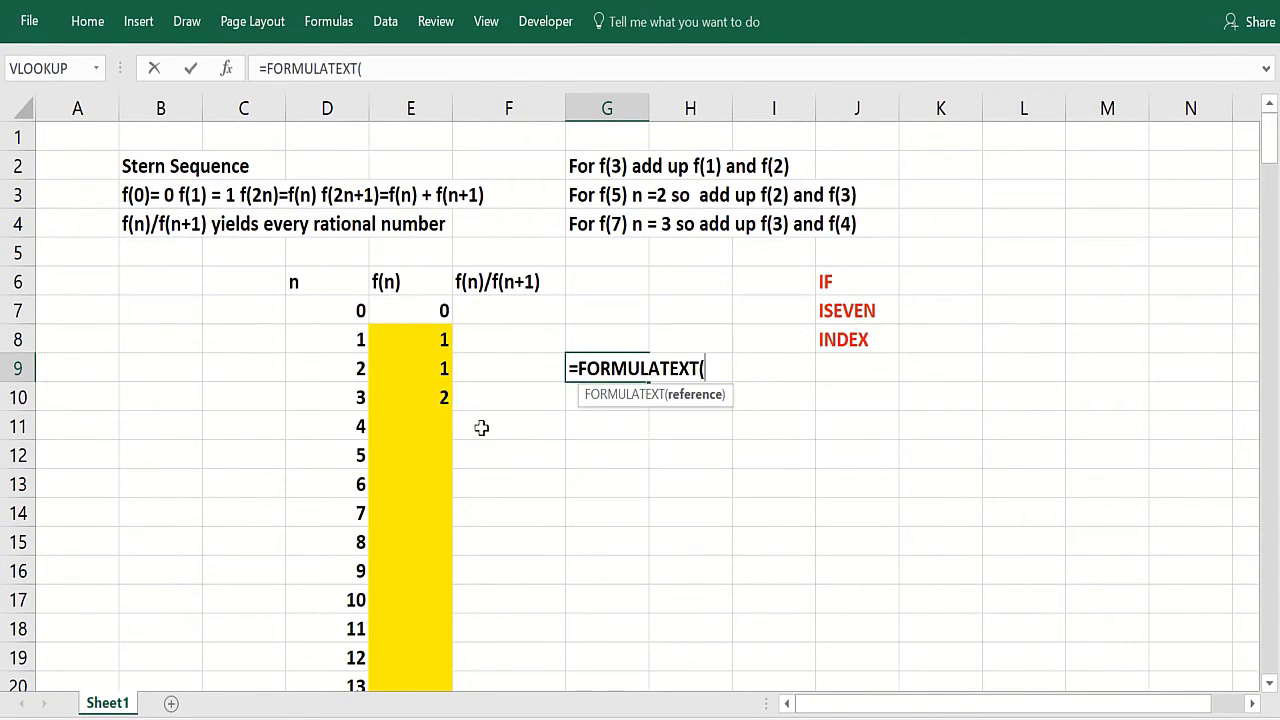
pyautogui.click(414, 372)
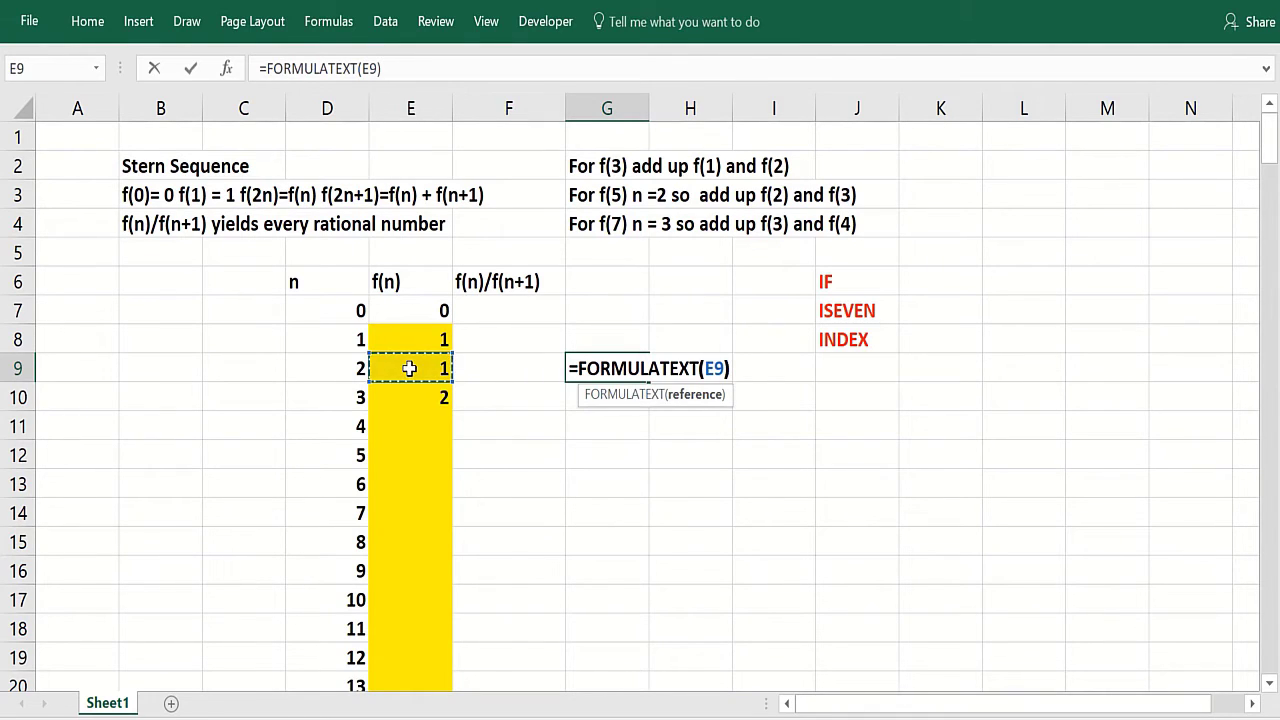
pyautogui.write(')')
pyautogui.press('Return')
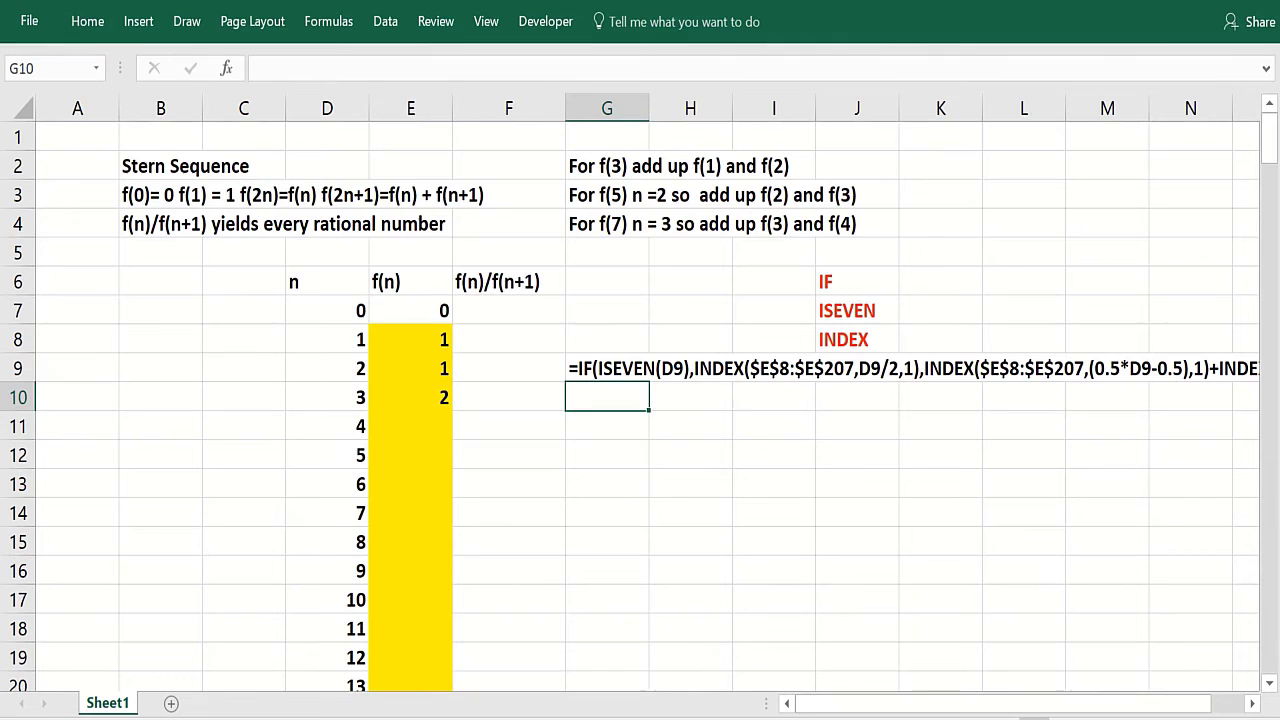
# Zoom out until the whole IF/ISEVEN/INDEX formula text in G9 fits on screen.
pyautogui.scroll(-2, 650, 472)
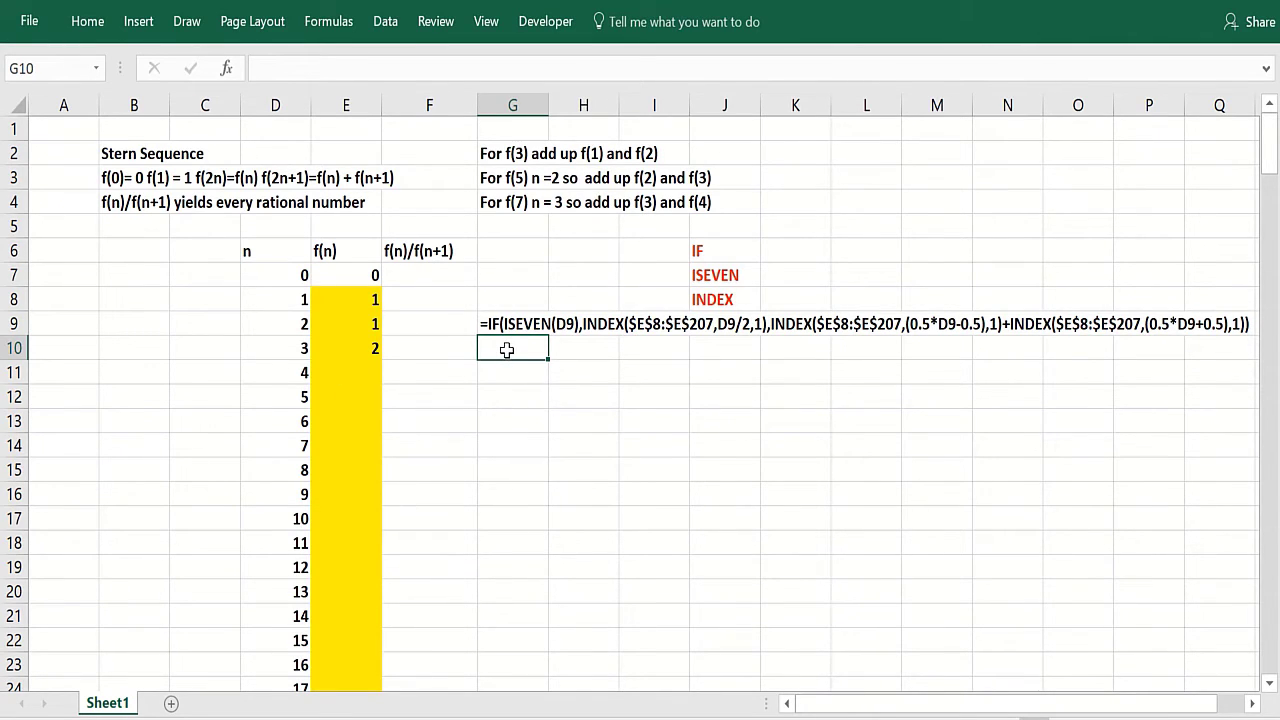
# Auto-fill the Stern formula from E10 down column E, giving 1, 3, 2, 3, 1, 4, 3, 5 for n = 4 to 11.
pyautogui.click(368, 323)
pyautogui.click(361, 347)
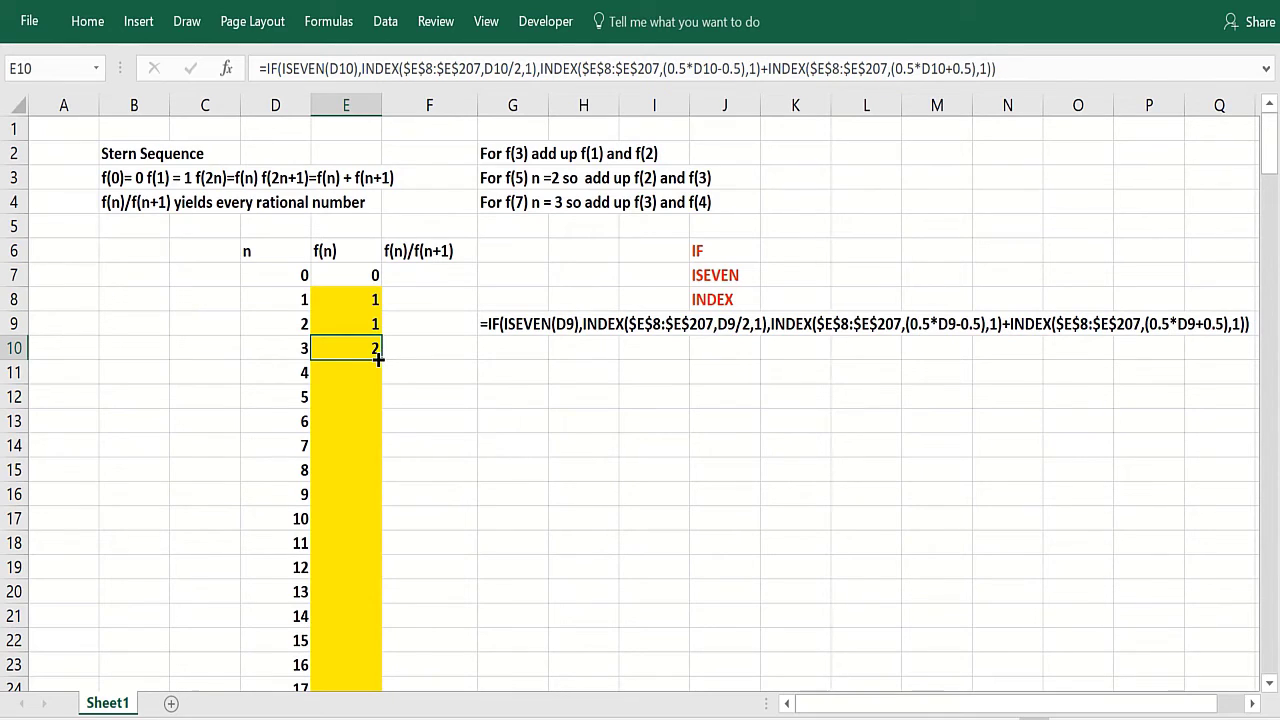
pyautogui.doubleClick(378, 359)
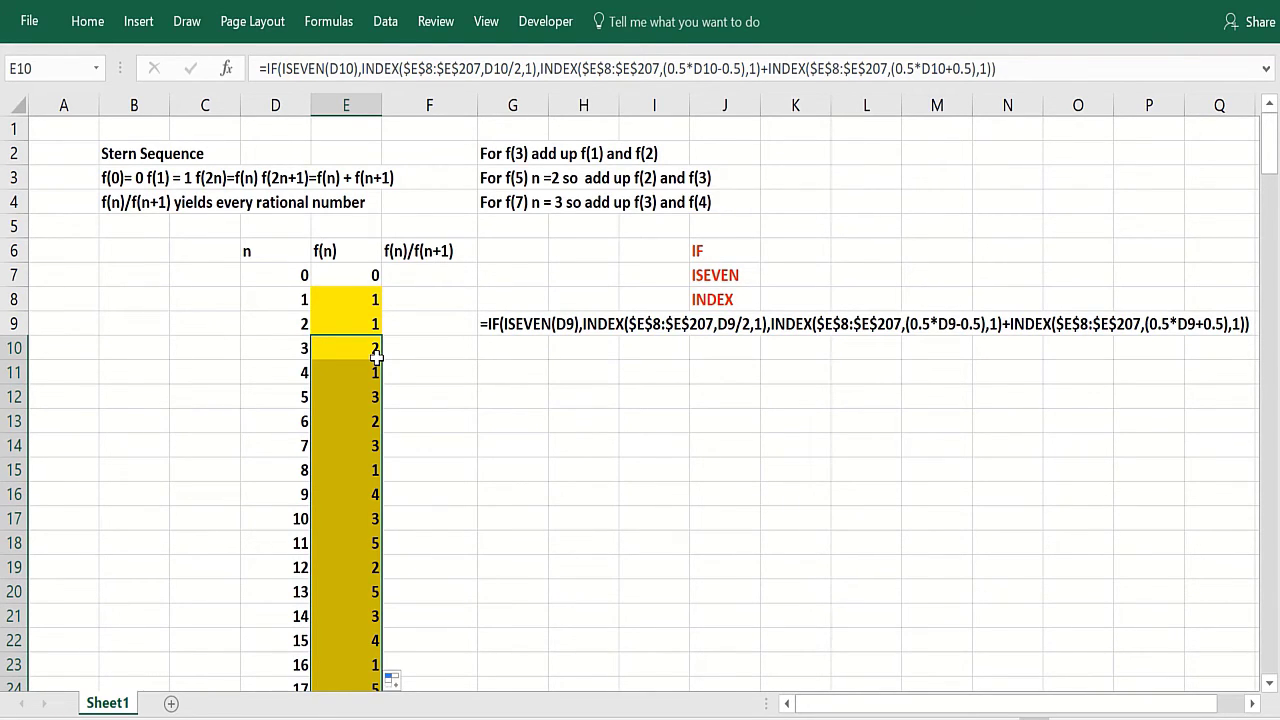
pyautogui.click(438, 290)
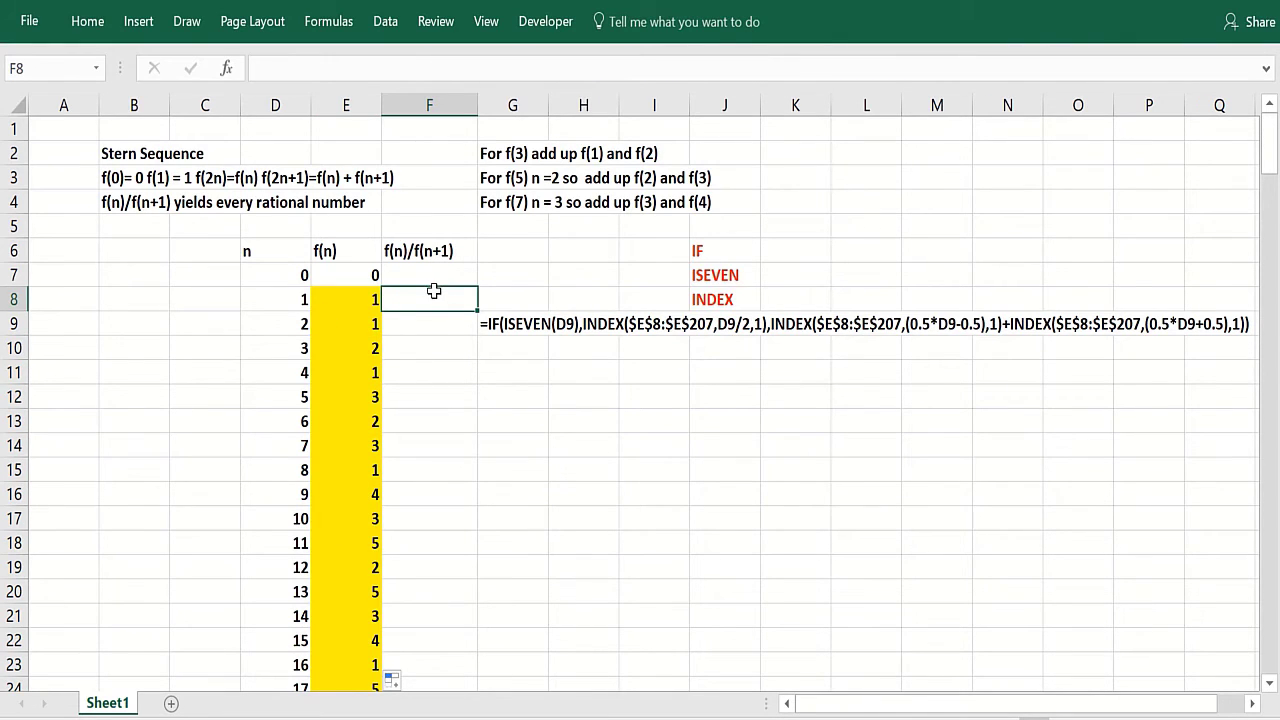
# Enter the ratio formula =E7/E8 in F8.
pyautogui.write('=')
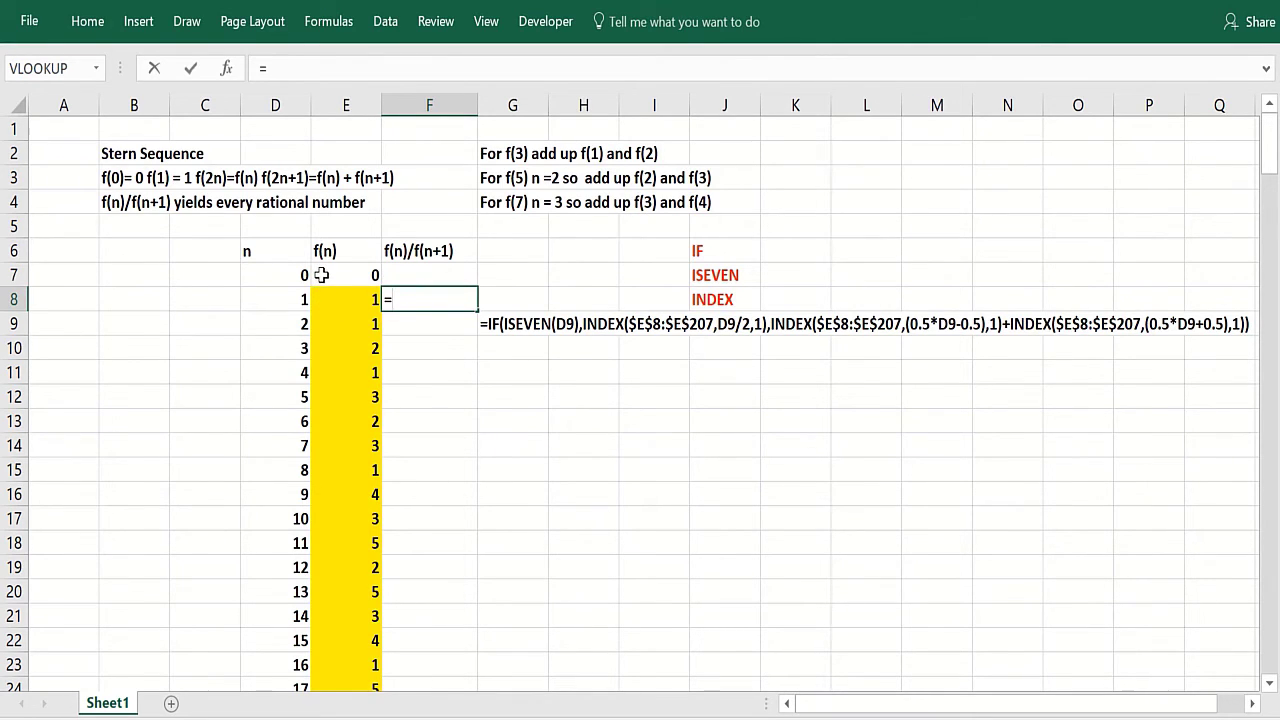
pyautogui.click(322, 278)
pyautogui.write('/')
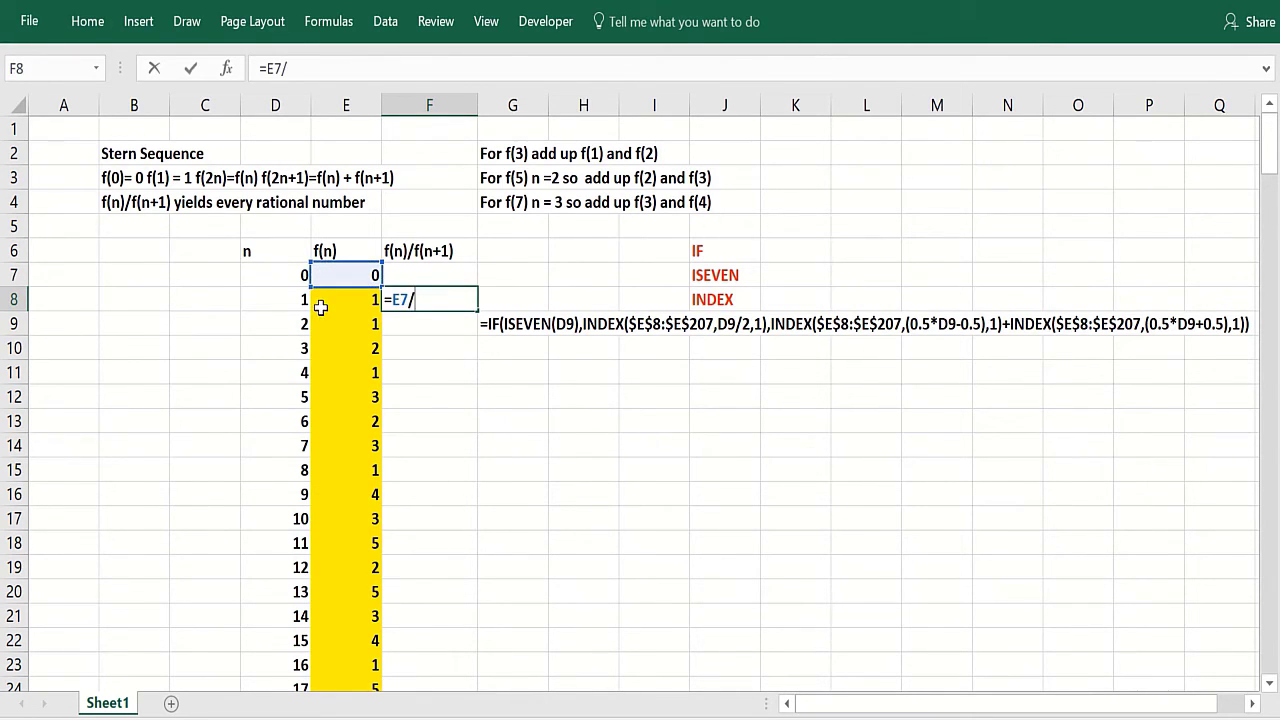
pyautogui.click(322, 302)
pyautogui.press('Return')
# Copy the F8 ratio down column F and check the copied formulas, such as F15.
pyautogui.click(455, 300)
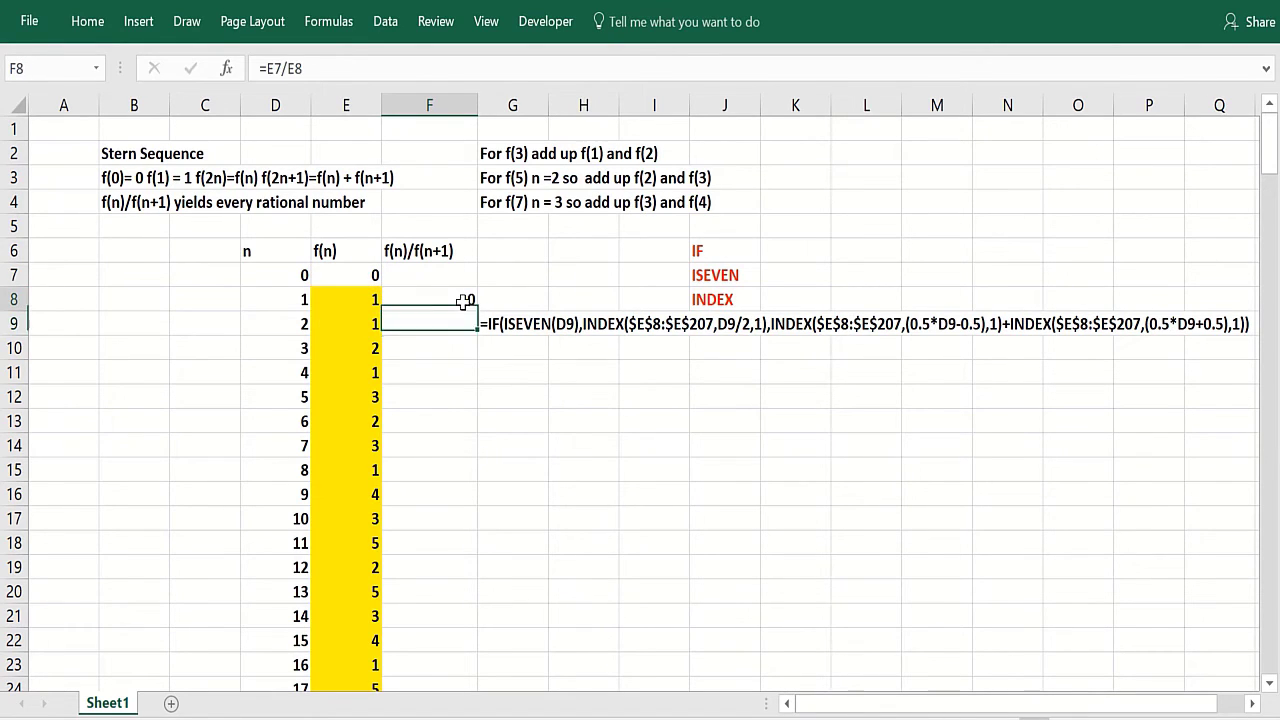
pyautogui.doubleClick(478, 312)
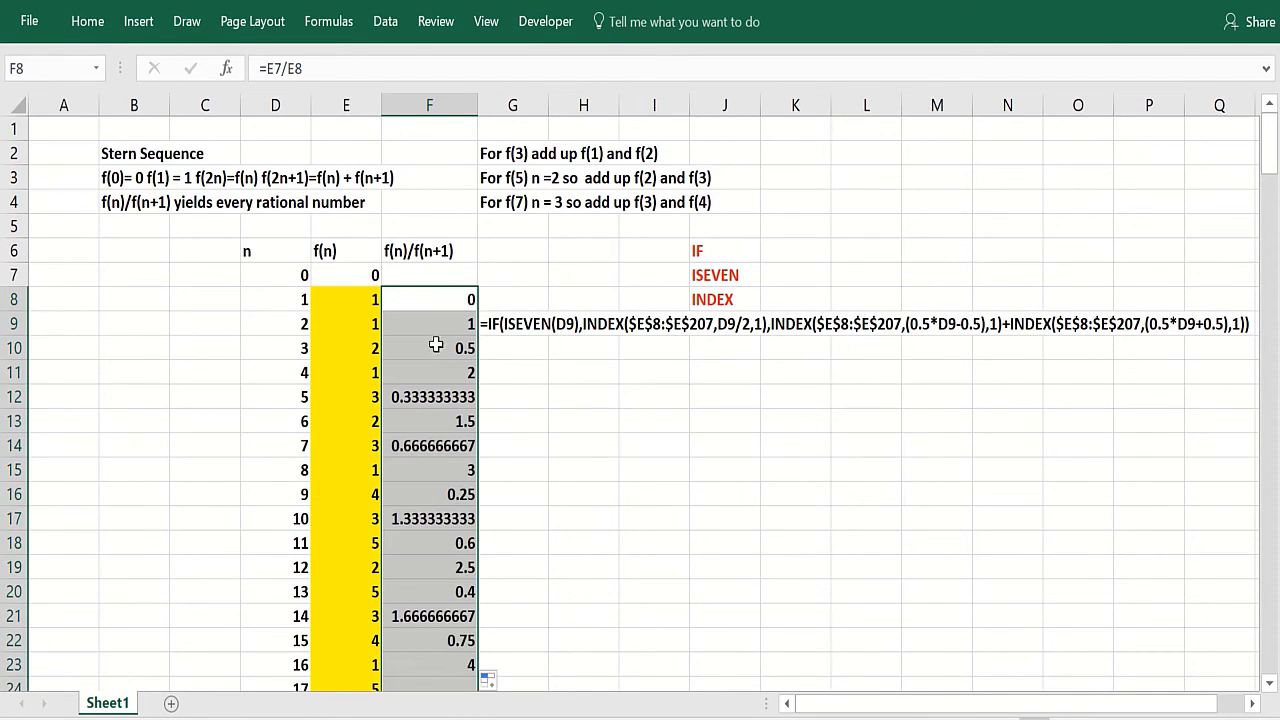
pyautogui.click(429, 395)
pyautogui.click(430, 471)
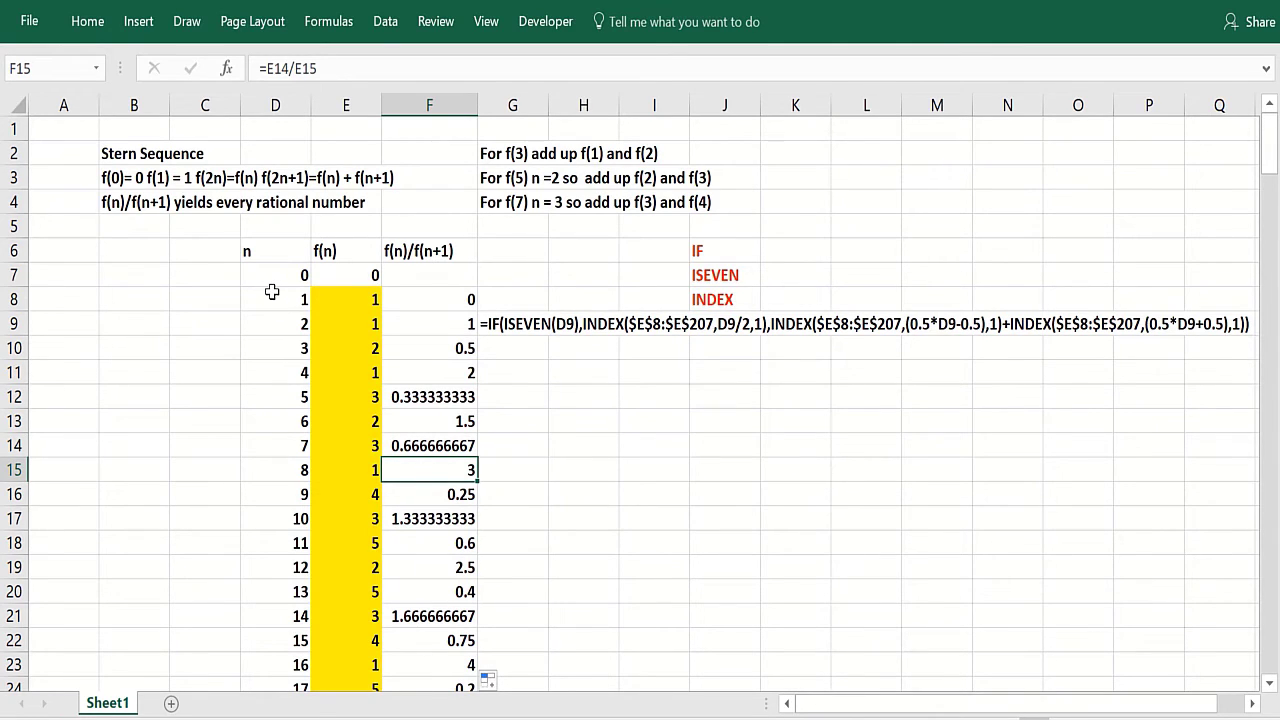
pyautogui.click(365, 323)
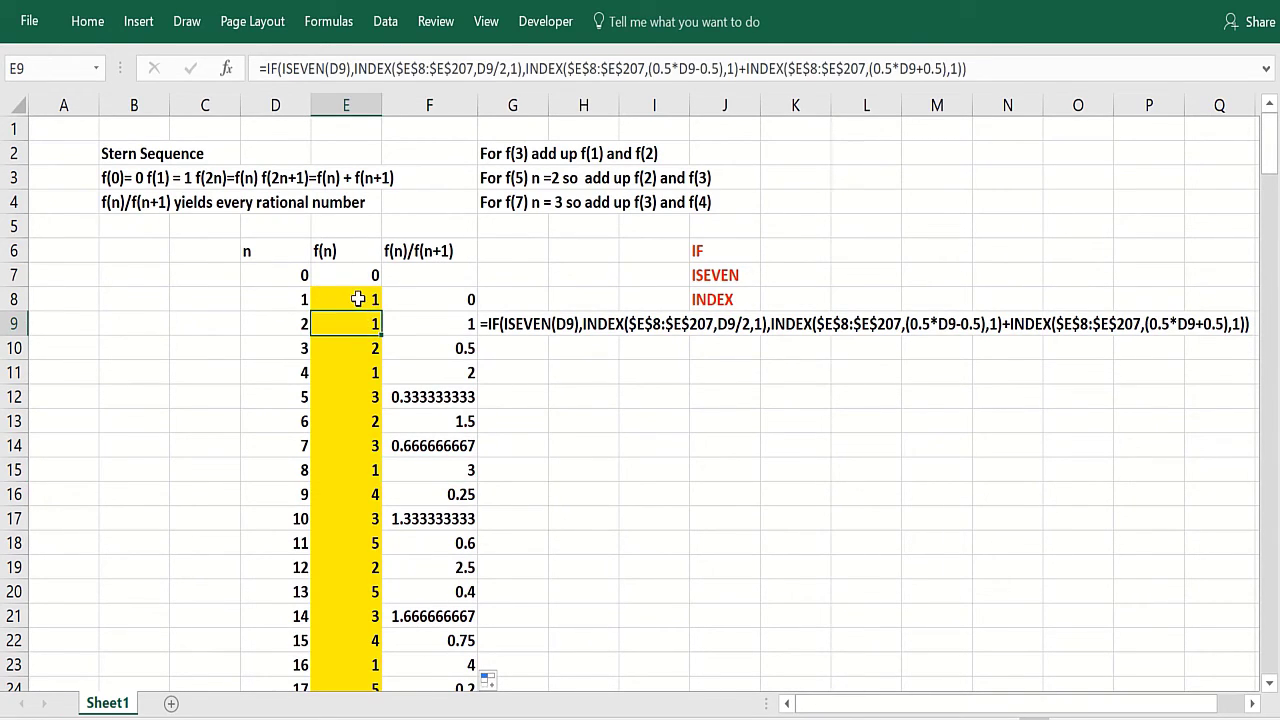
pyautogui.click(355, 296)
pyautogui.click(358, 323)
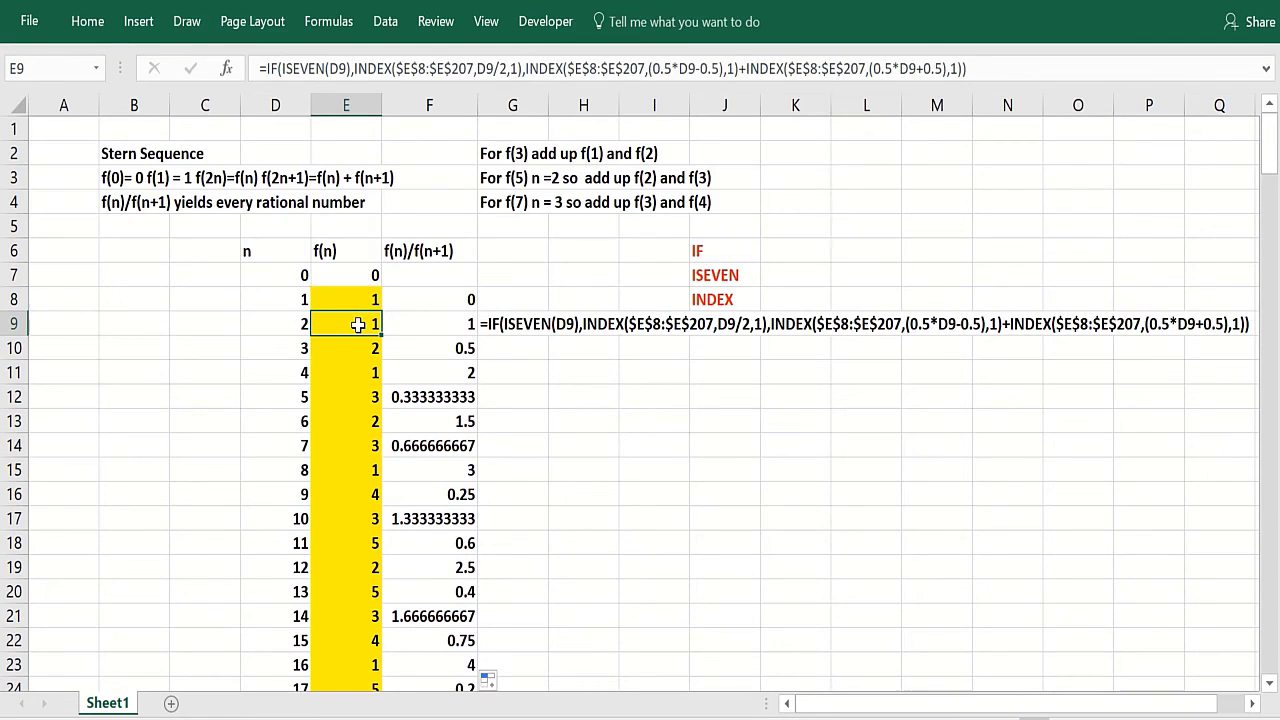
pyautogui.click(278, 326)
pyautogui.click(343, 329)
pyautogui.click(340, 298)
pyautogui.click(341, 325)
pyautogui.click(337, 352)
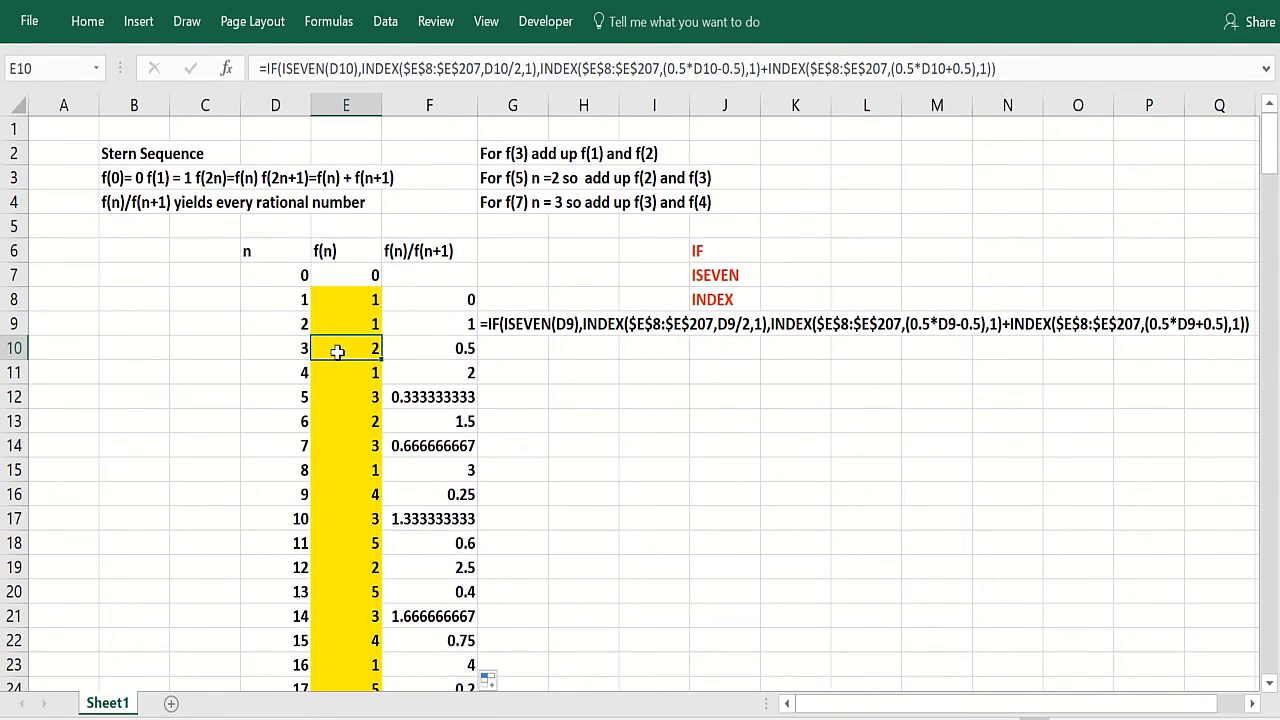
pyautogui.click(340, 300)
pyautogui.click(340, 324)
pyautogui.click(341, 345)
pyautogui.click(343, 371)
pyautogui.click(343, 327)
pyautogui.click(343, 371)
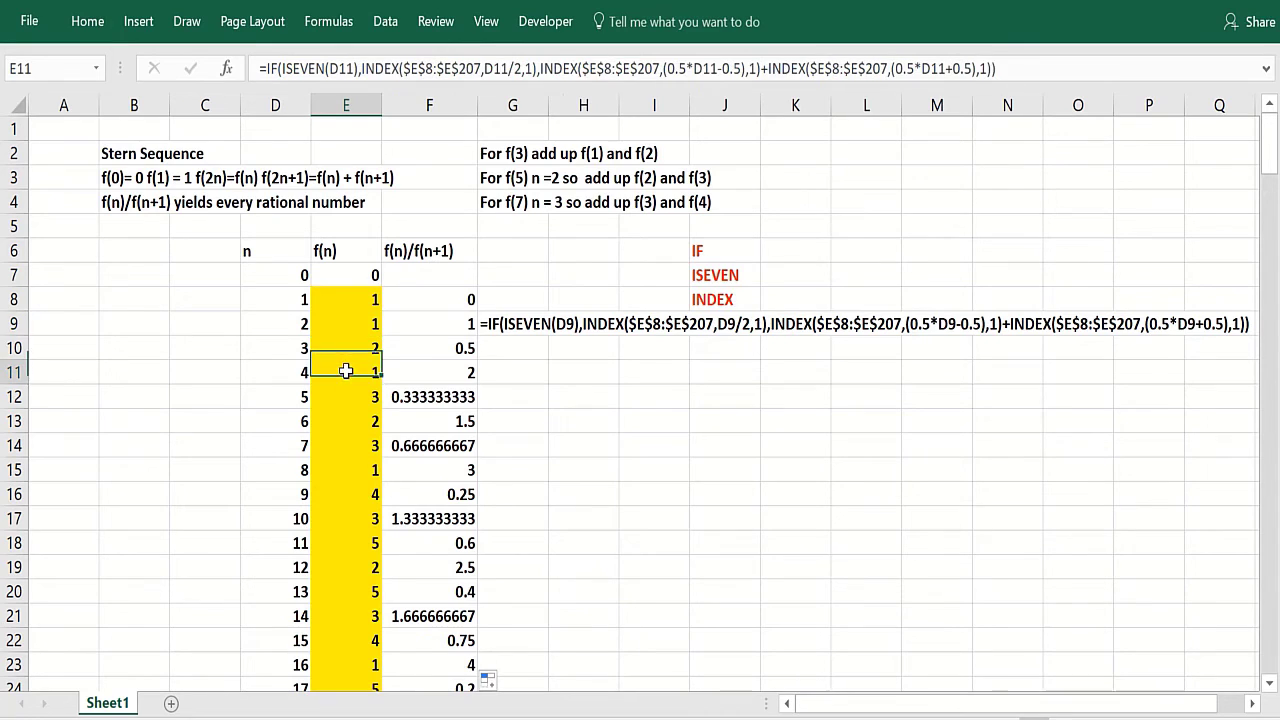
pyautogui.click(346, 397)
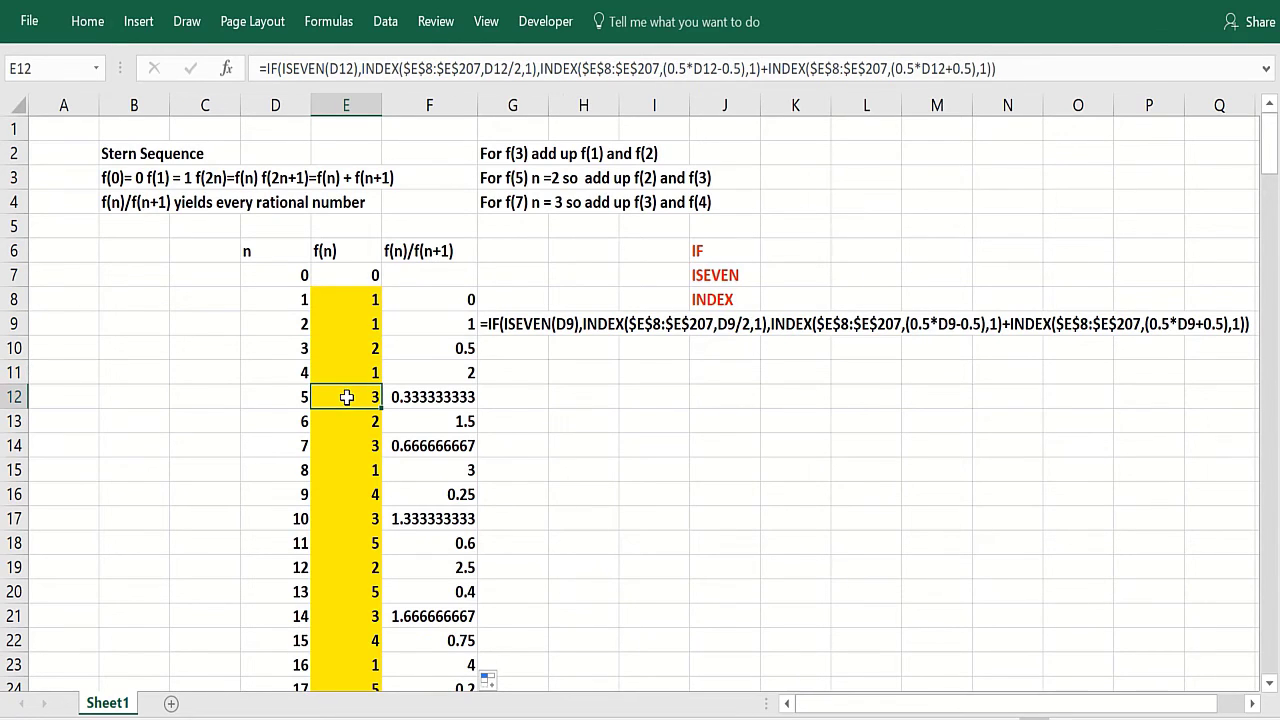
pyautogui.click(342, 324)
pyautogui.click(343, 349)
pyautogui.click(343, 397)
pyautogui.click(340, 421)
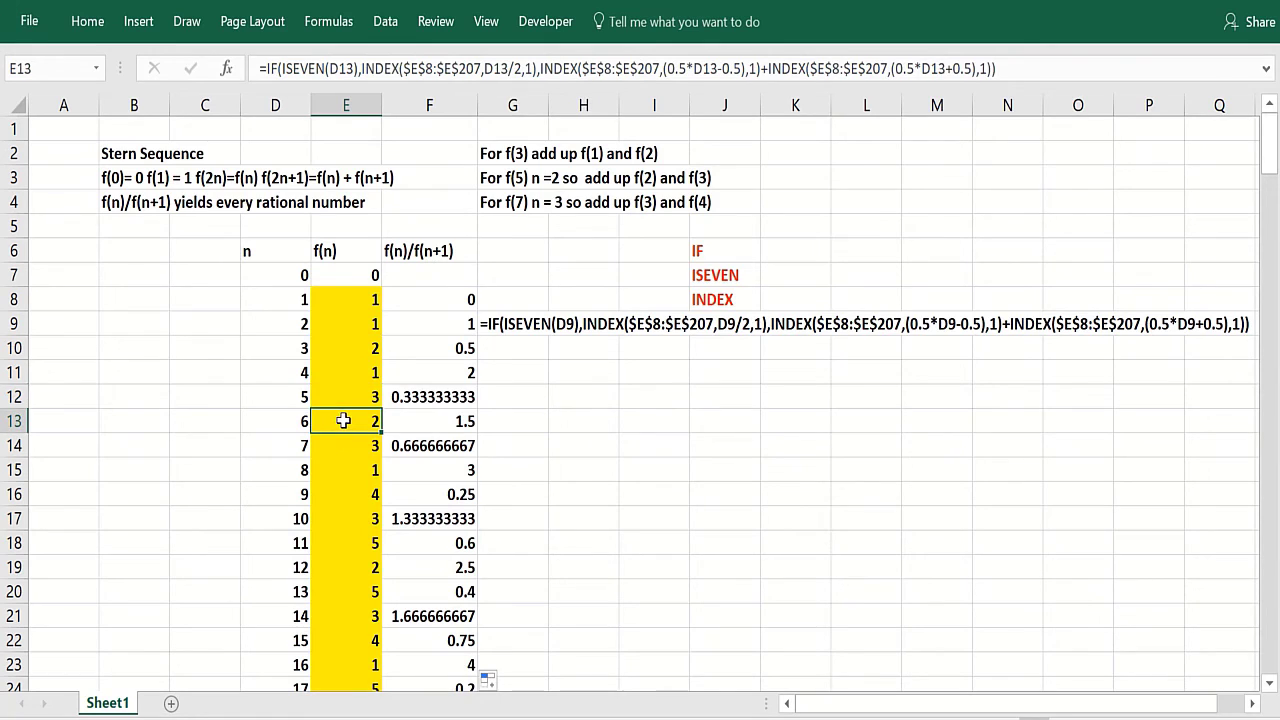
pyautogui.click(343, 348)
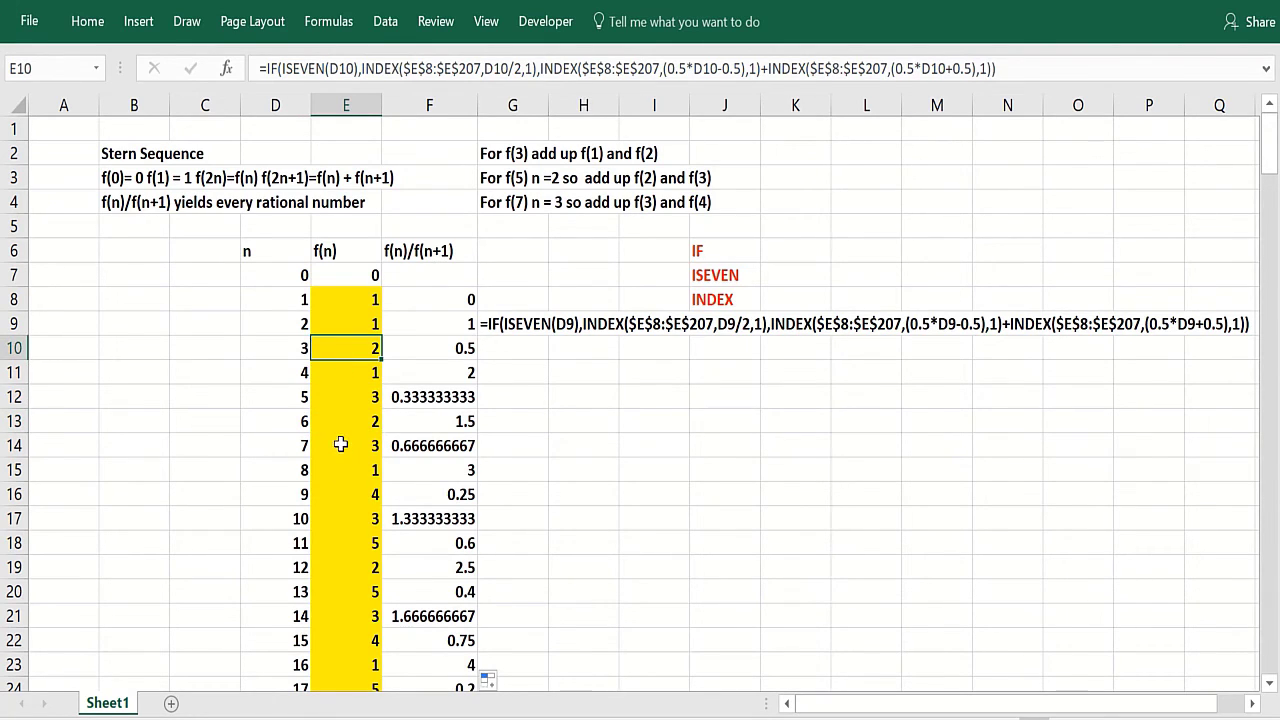
pyautogui.click(341, 446)
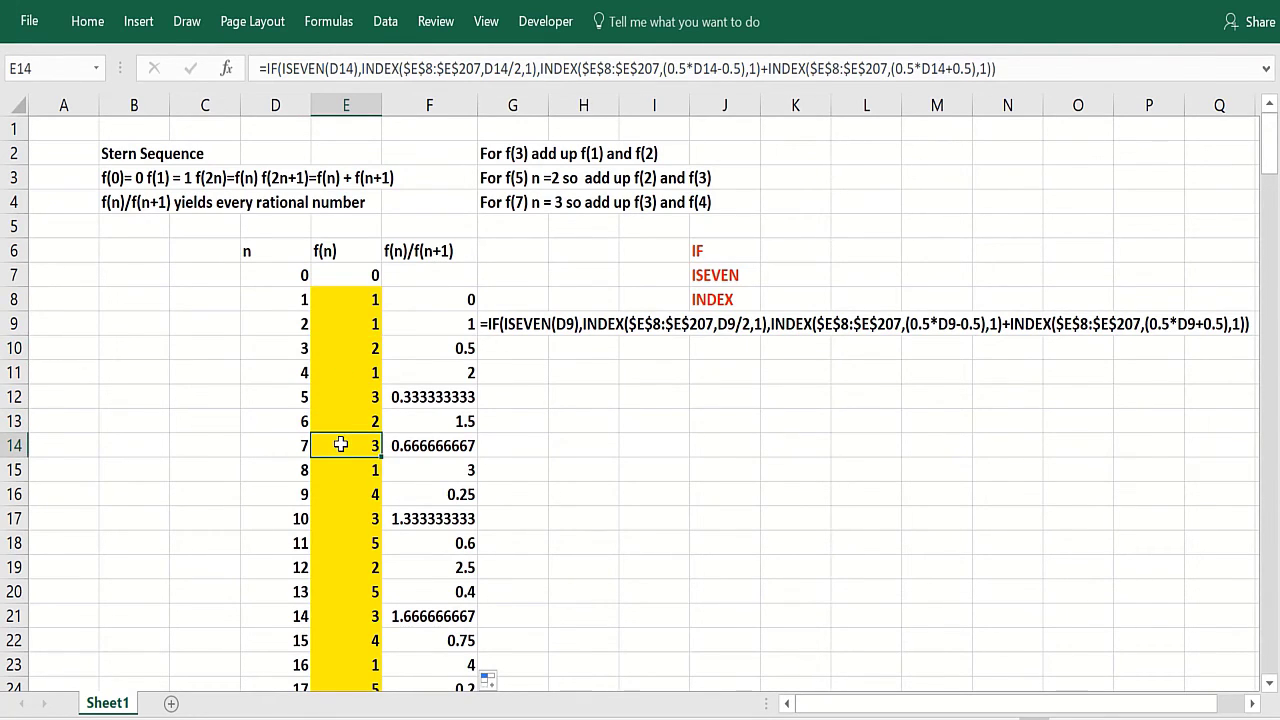
pyautogui.click(343, 348)
pyautogui.click(343, 372)
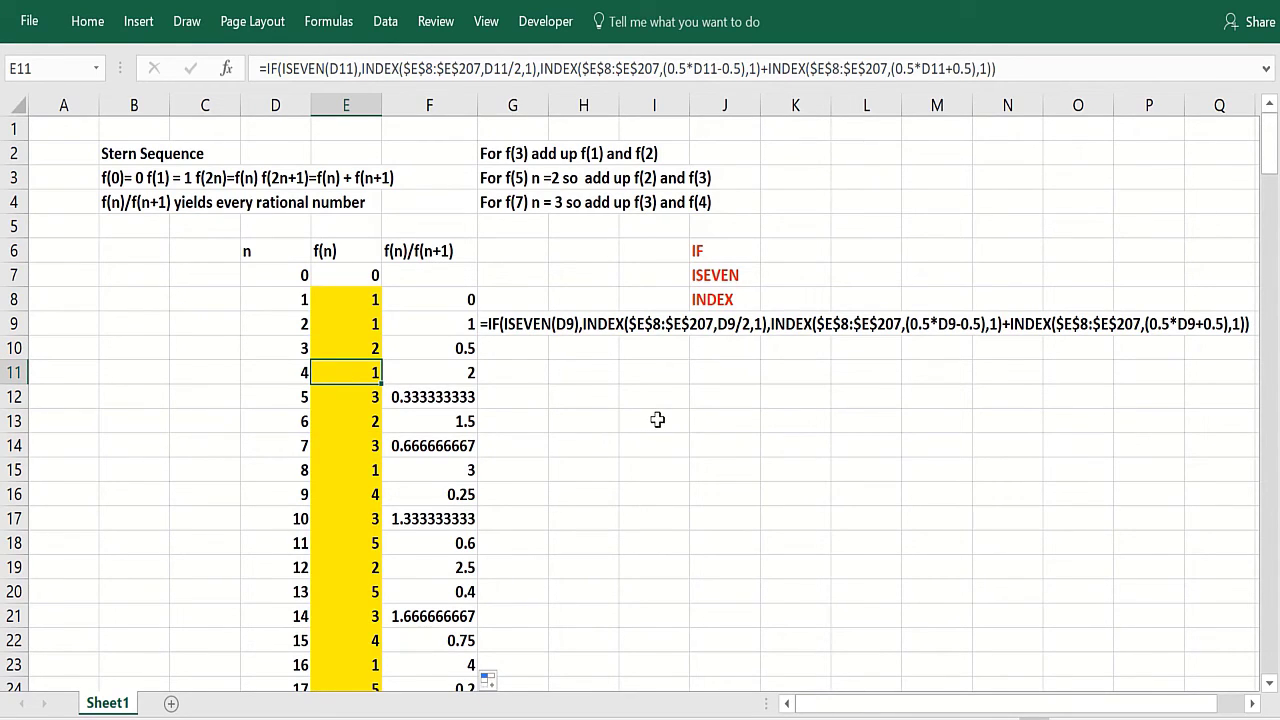
pyautogui.click(658, 256)
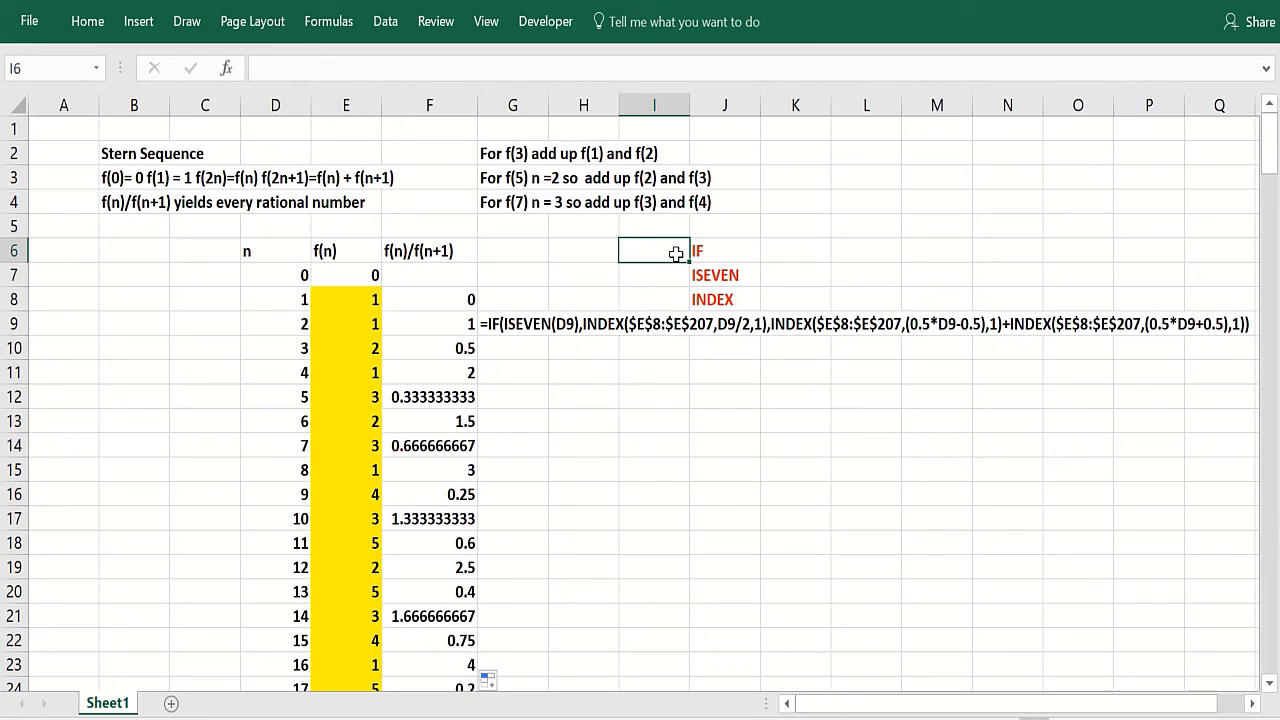
pyautogui.click(743, 257)
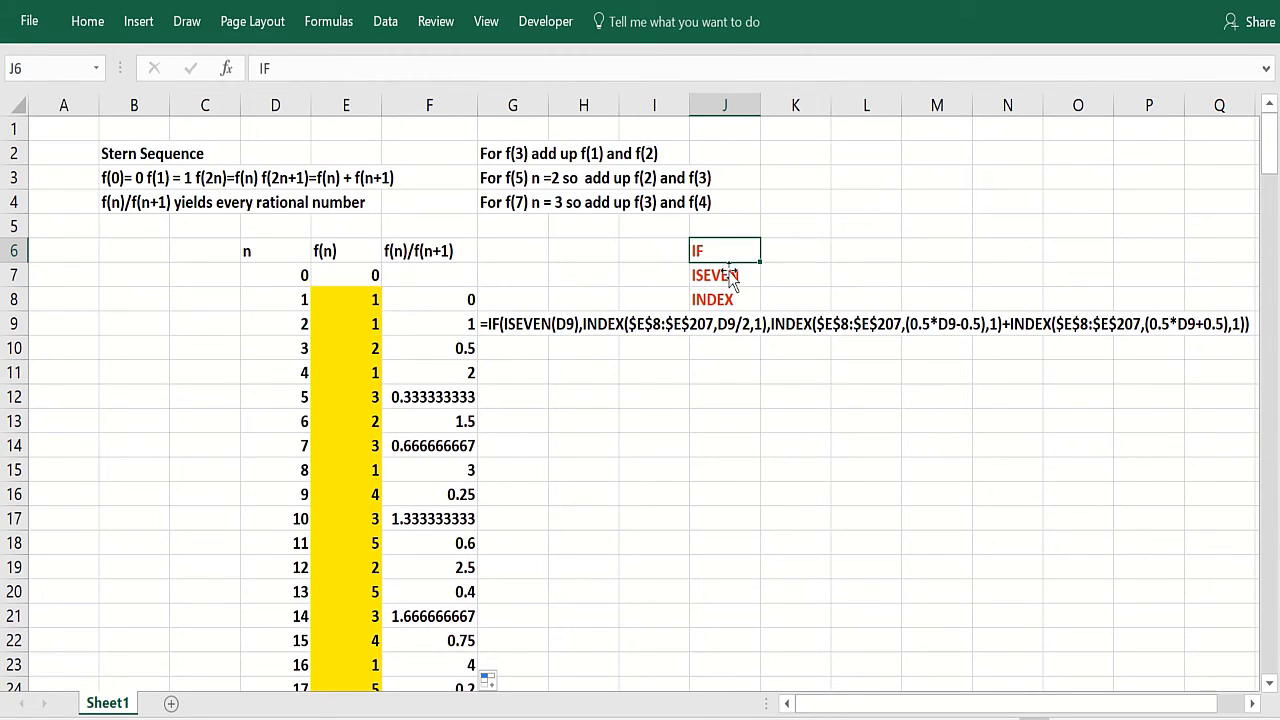
pyautogui.click(666, 277)
pyautogui.click(692, 284)
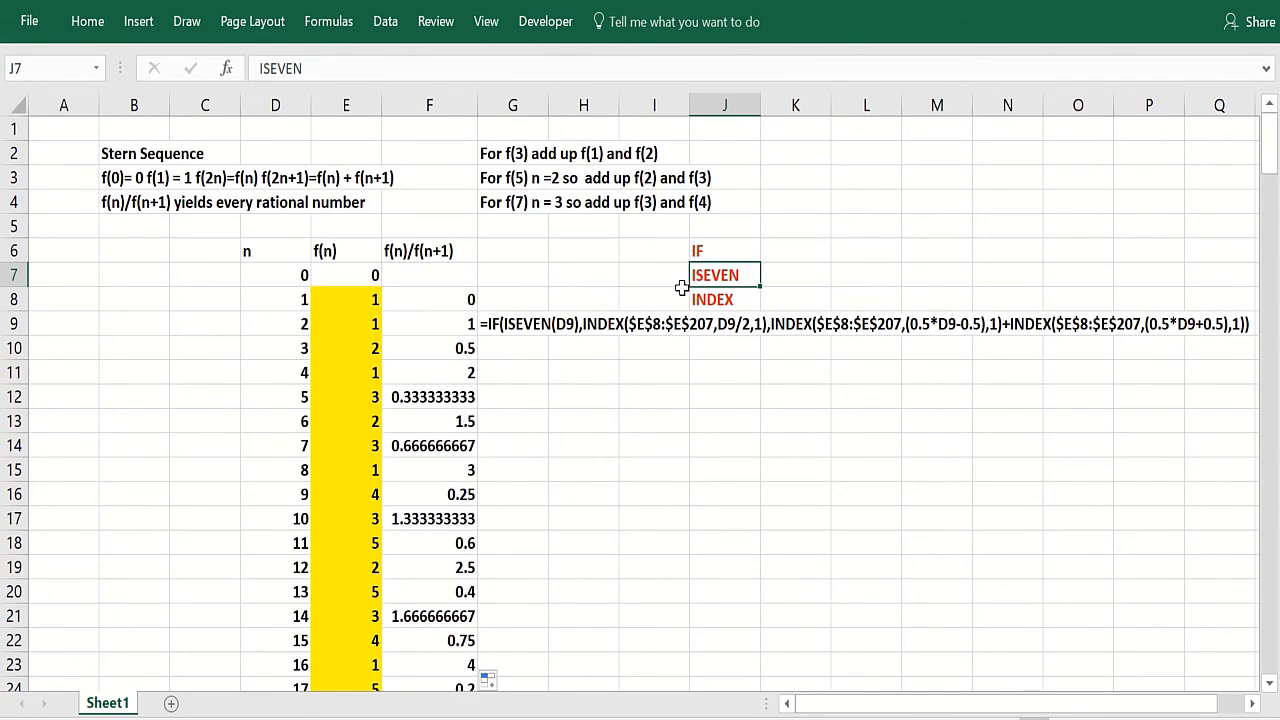
pyautogui.click(693, 300)
pyautogui.click(654, 299)
pyautogui.click(732, 299)
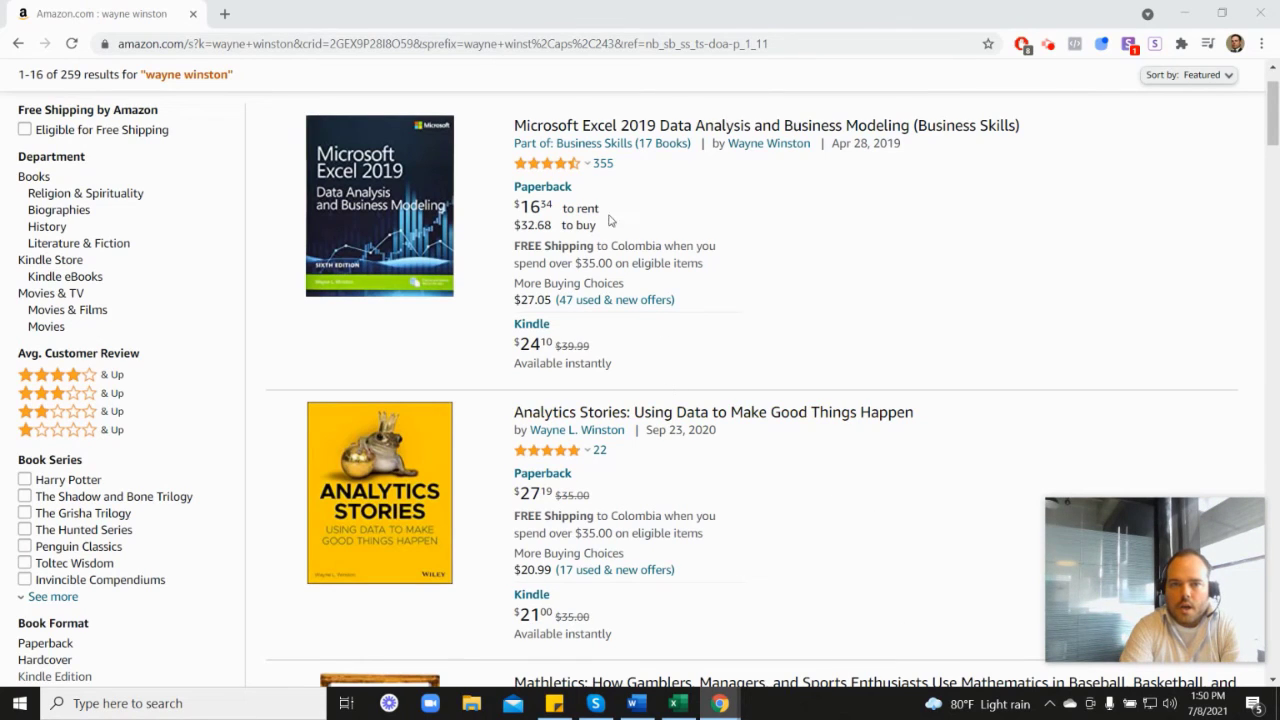
# Browse Amazon's 259 results for the author, including Analytics Stories and Mathletics, checking star ratings.
pyautogui.moveTo(549, 172)
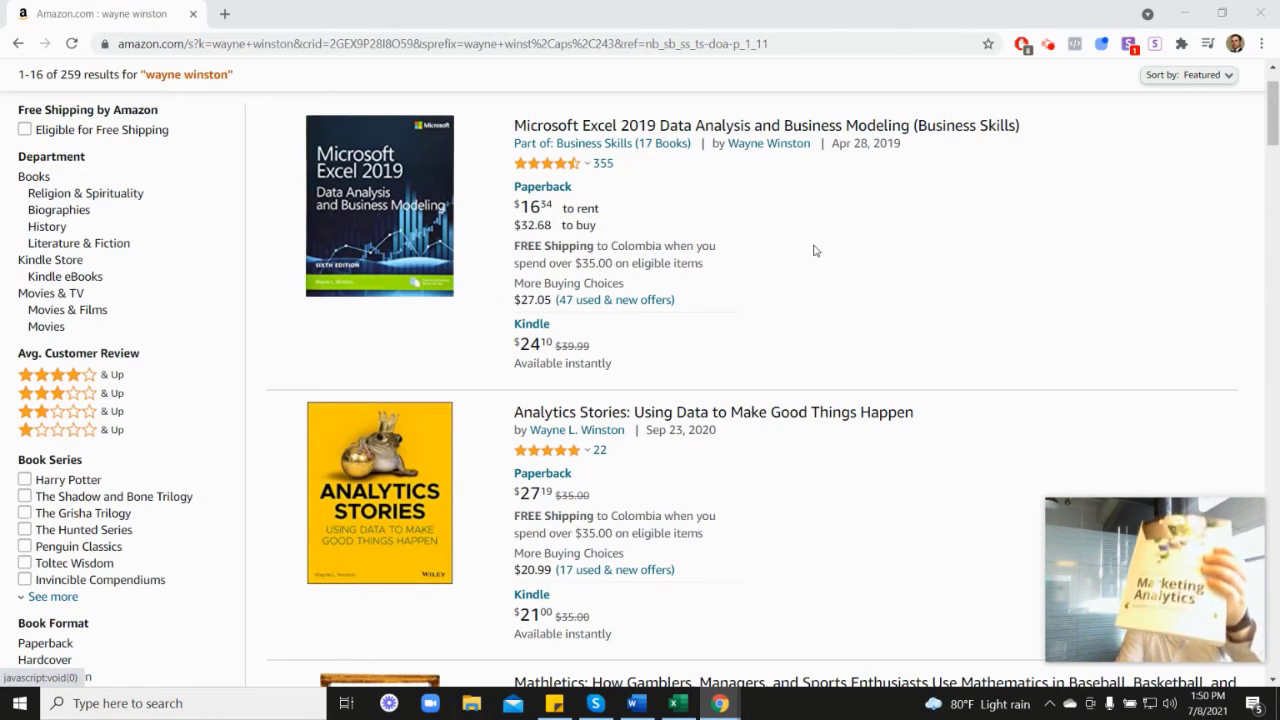
pyautogui.scroll(-6, 1160, 350)
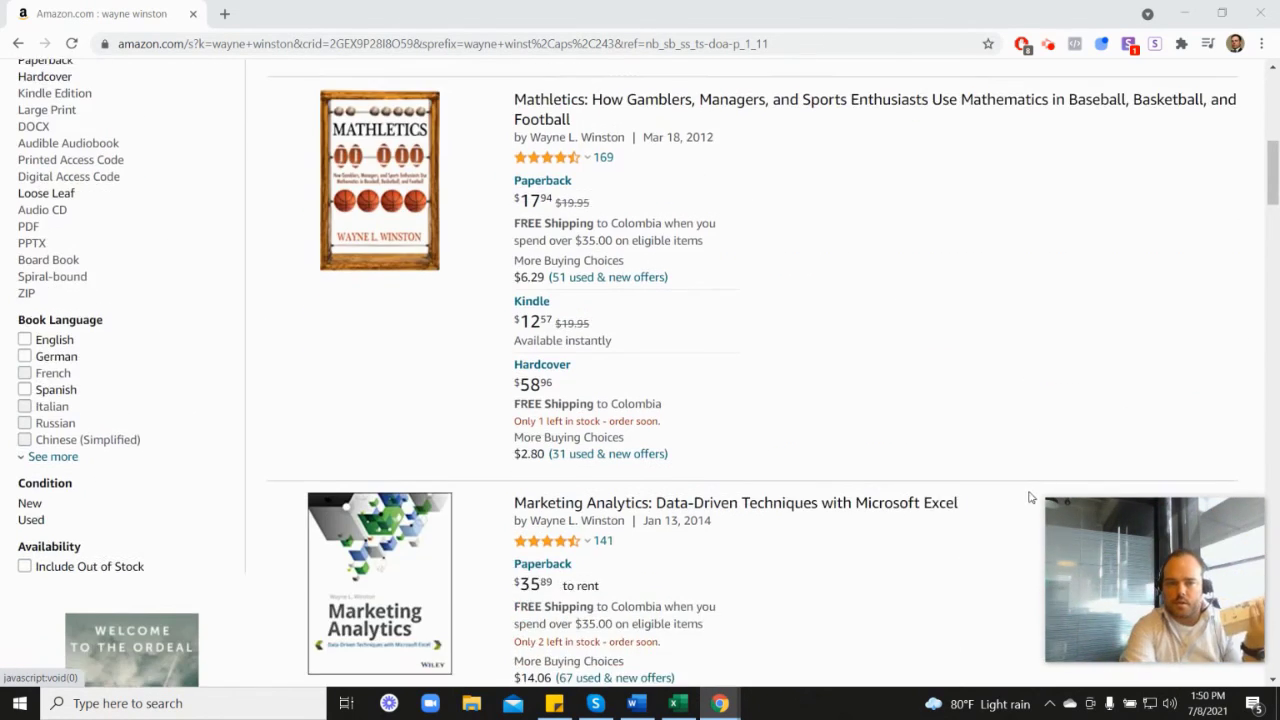
pyautogui.scroll(-2, 1030, 497)
pyautogui.moveTo(563, 378)
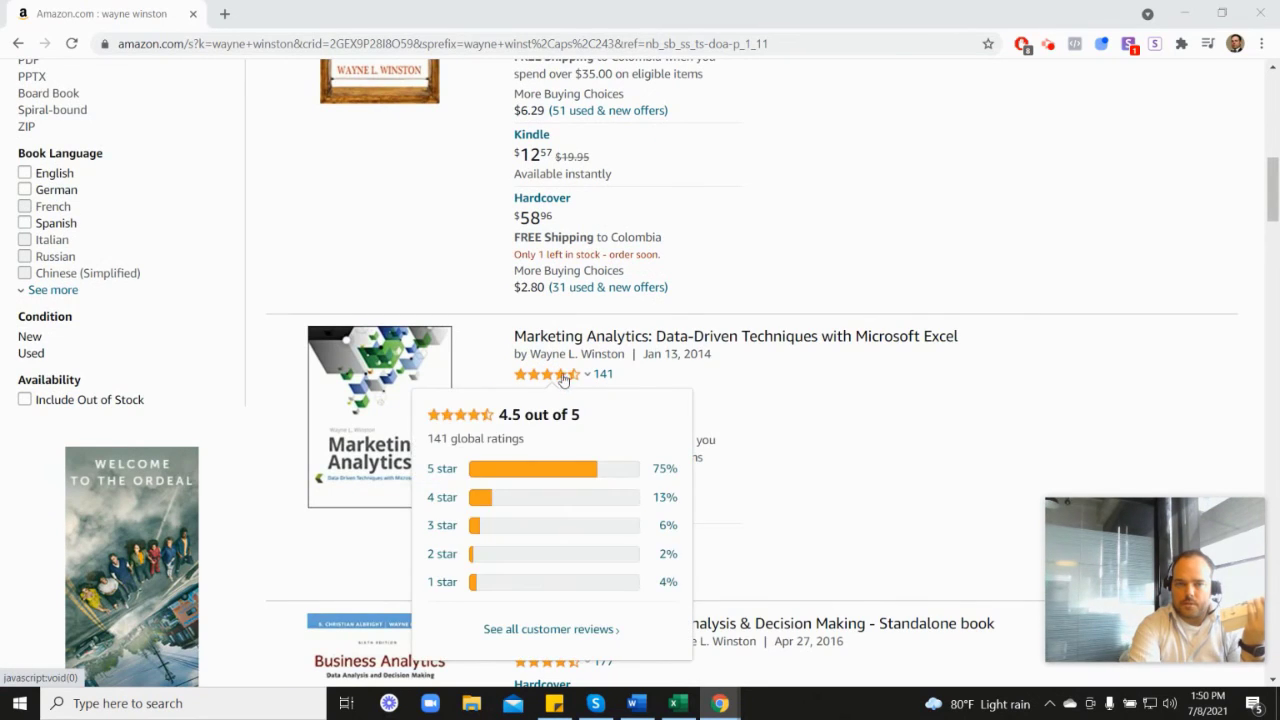
pyautogui.scroll(6, 746, 378)
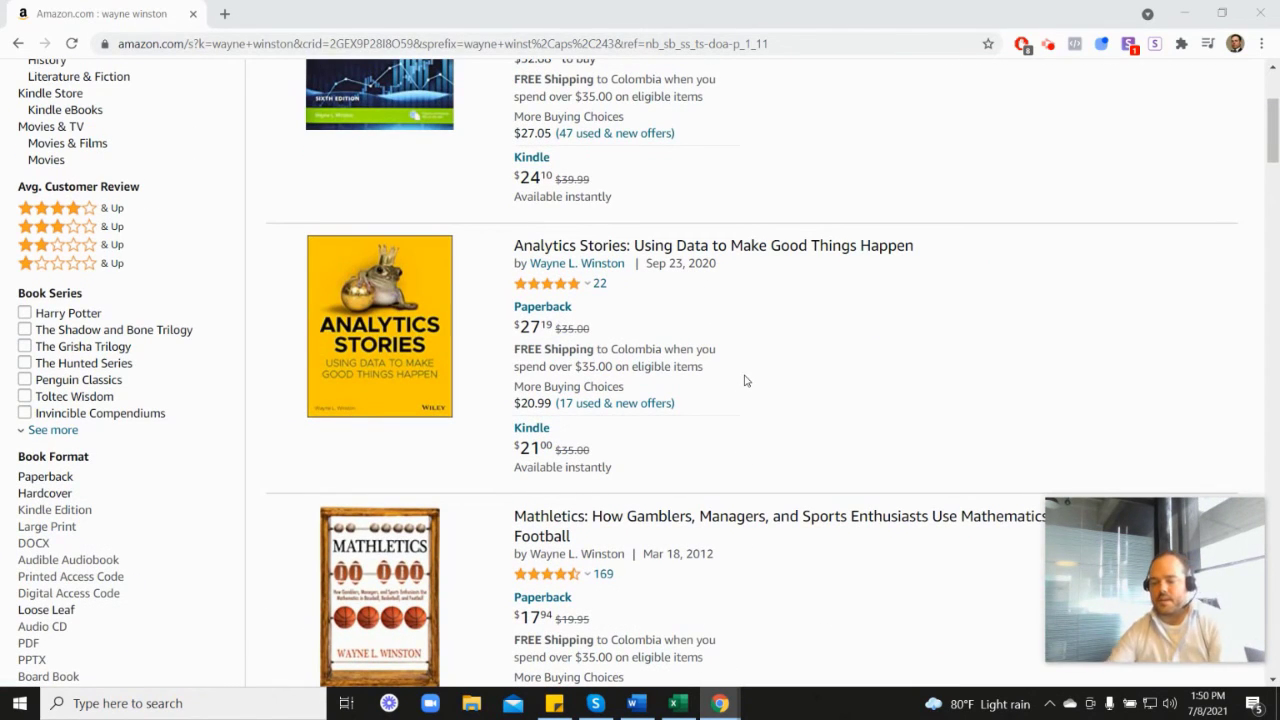